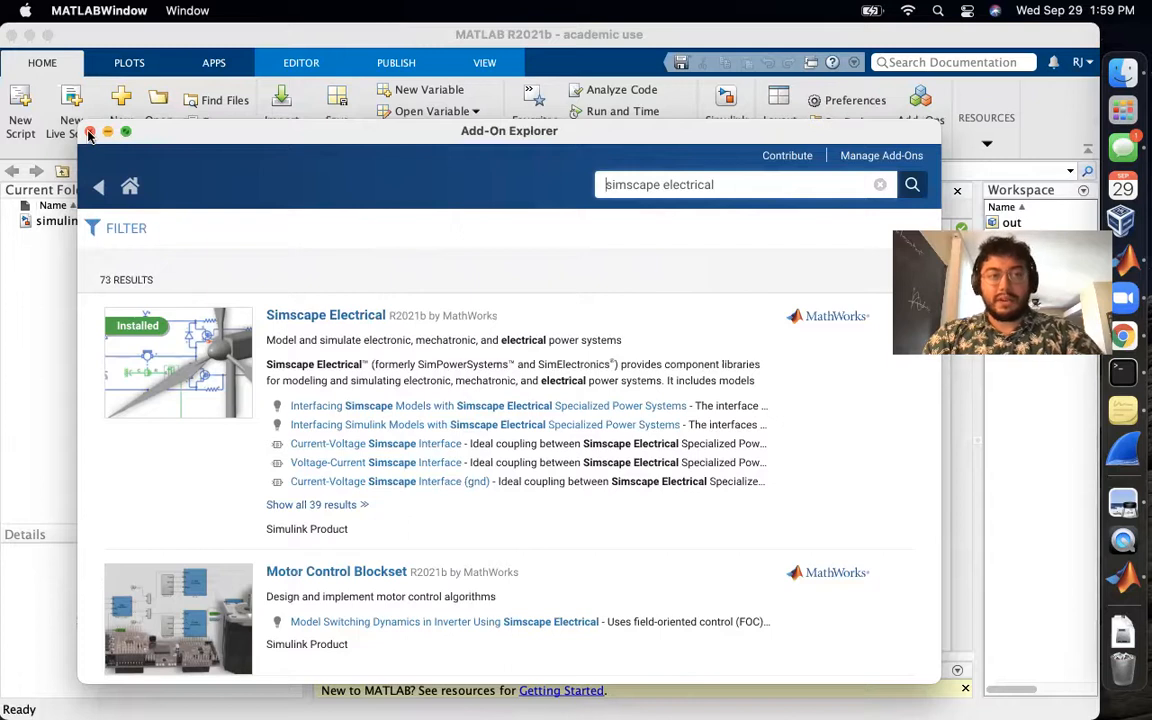
Close the Add-On Explorer and create a blank Simulink model
click(89, 133)
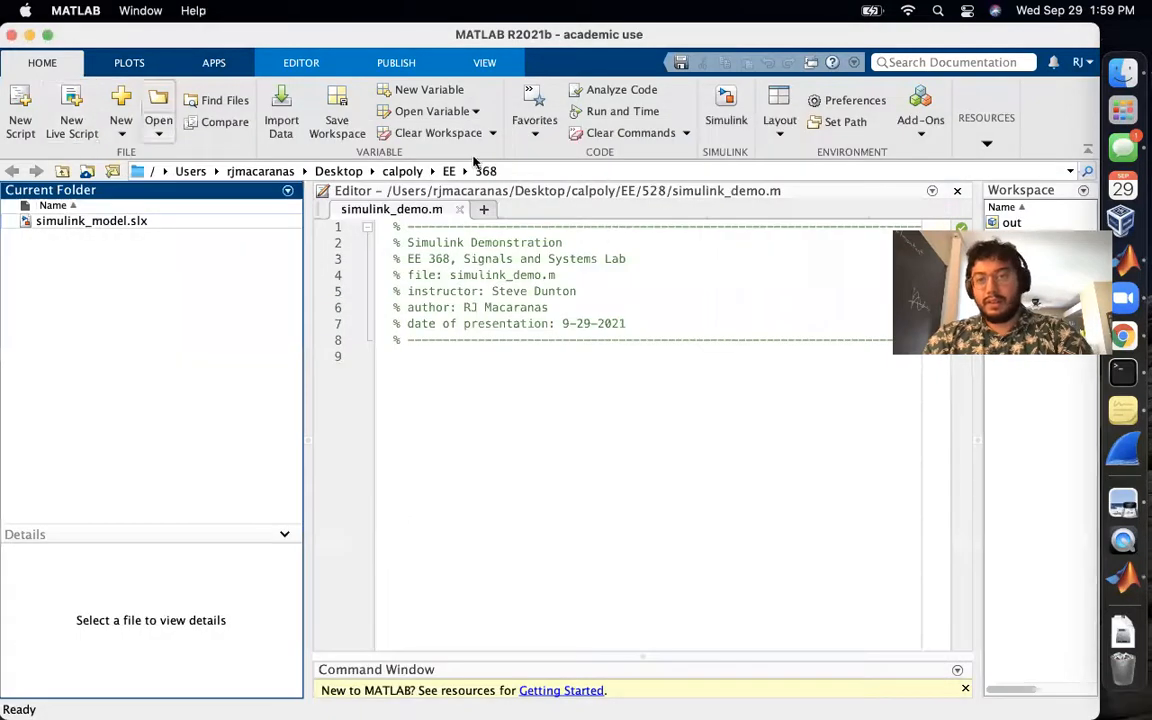
click(727, 112)
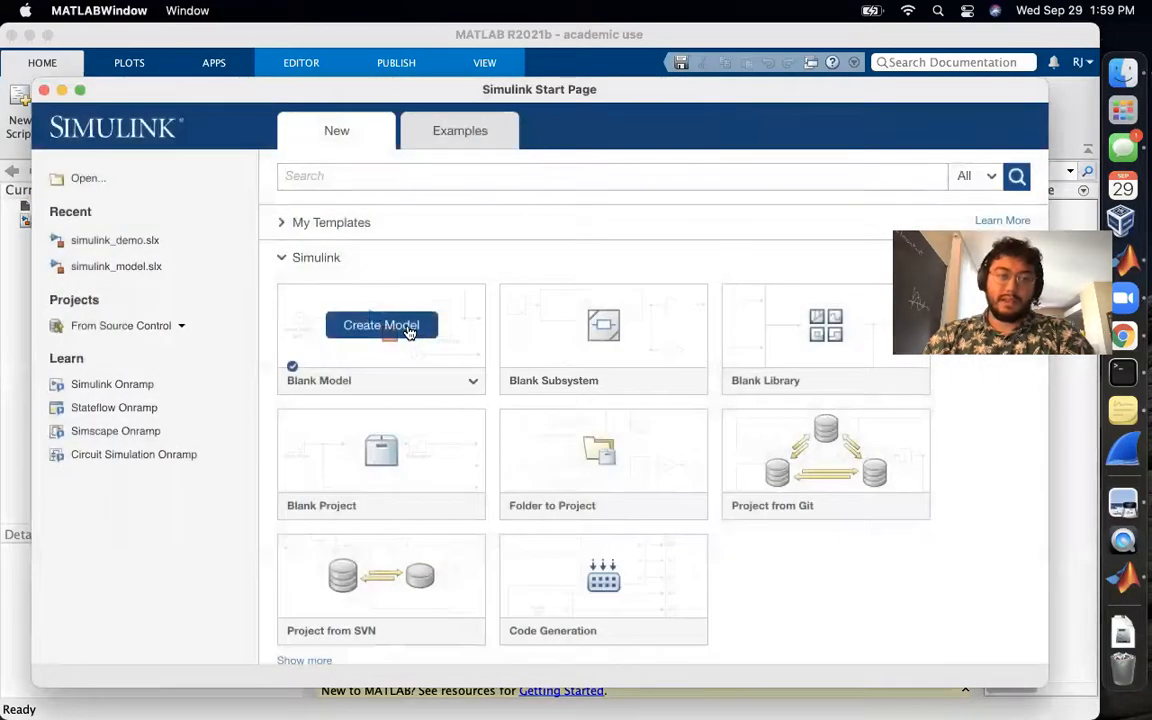
click(414, 332)
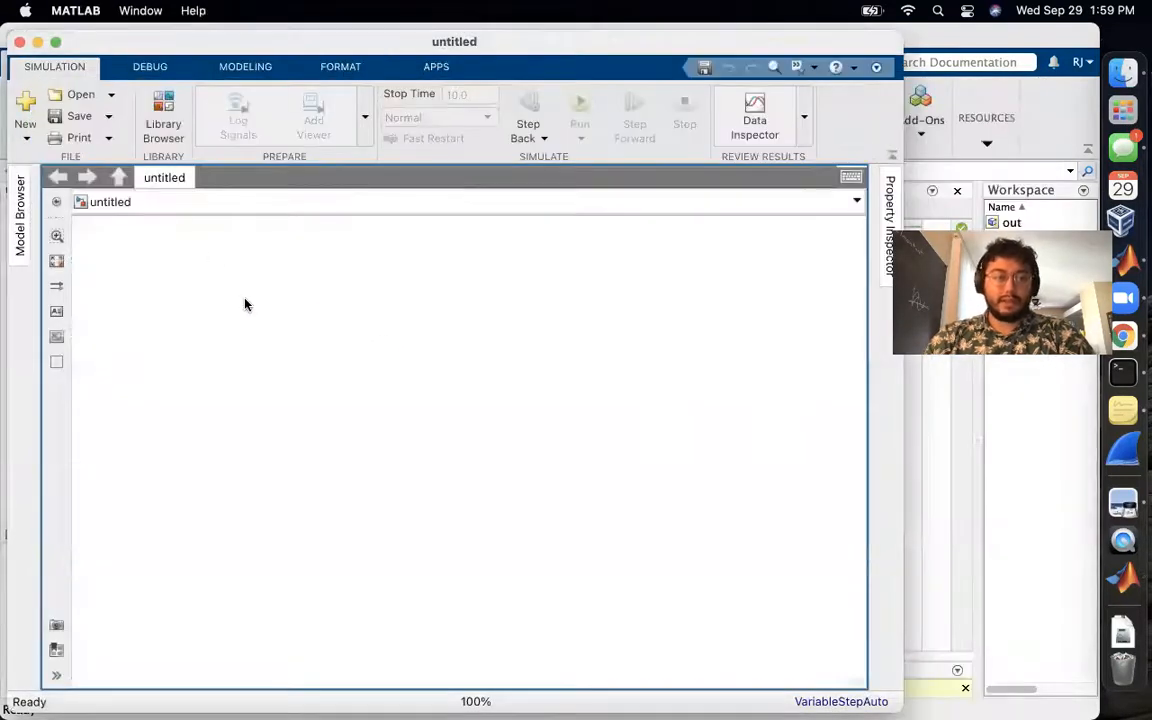
Save the new model as simulink_demo.slx in the 368 folder
key(super+s)
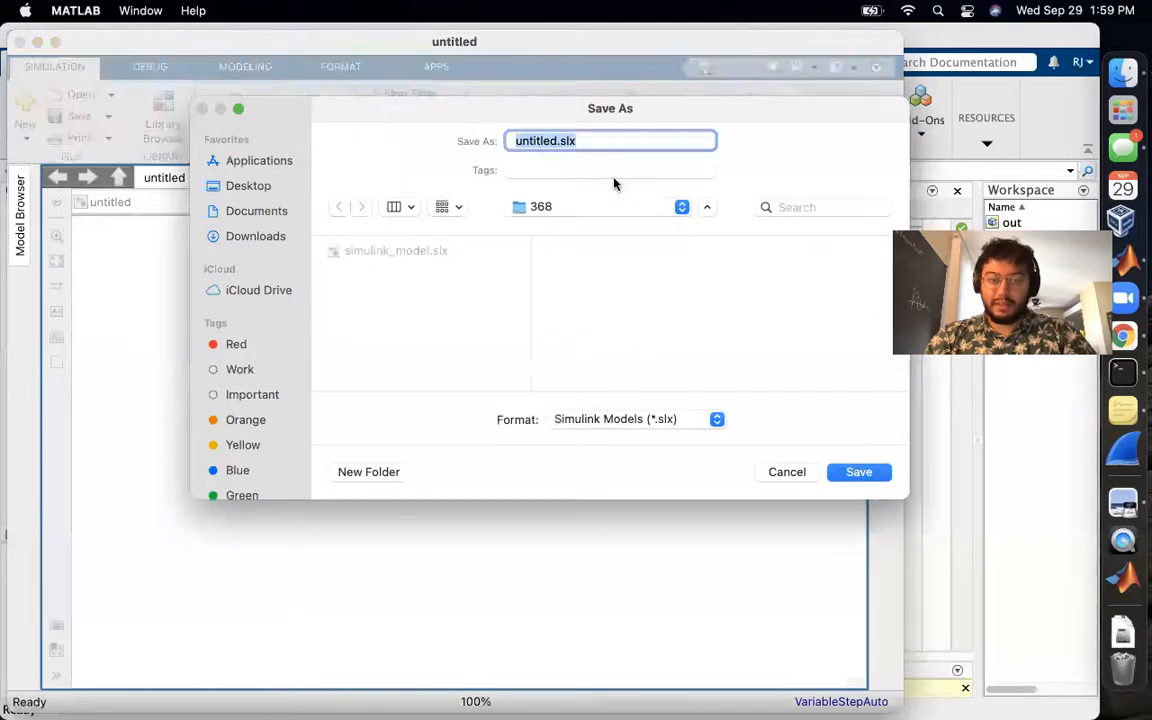
text(simulink)
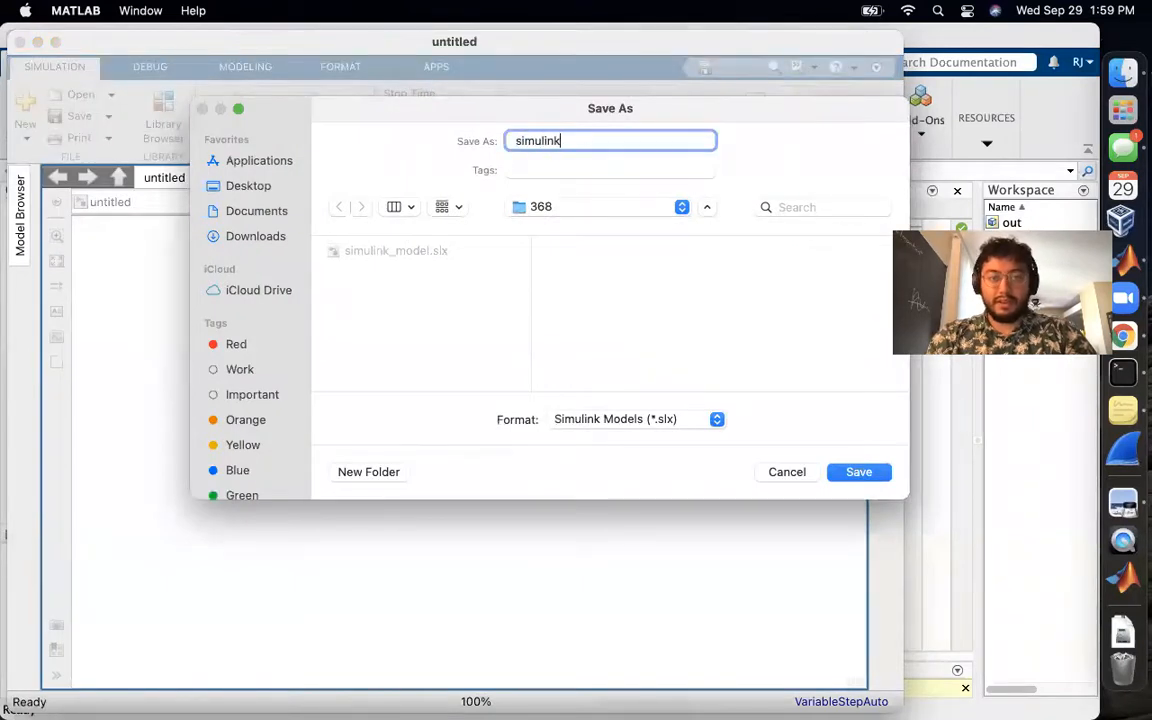
text(_demo.slx)
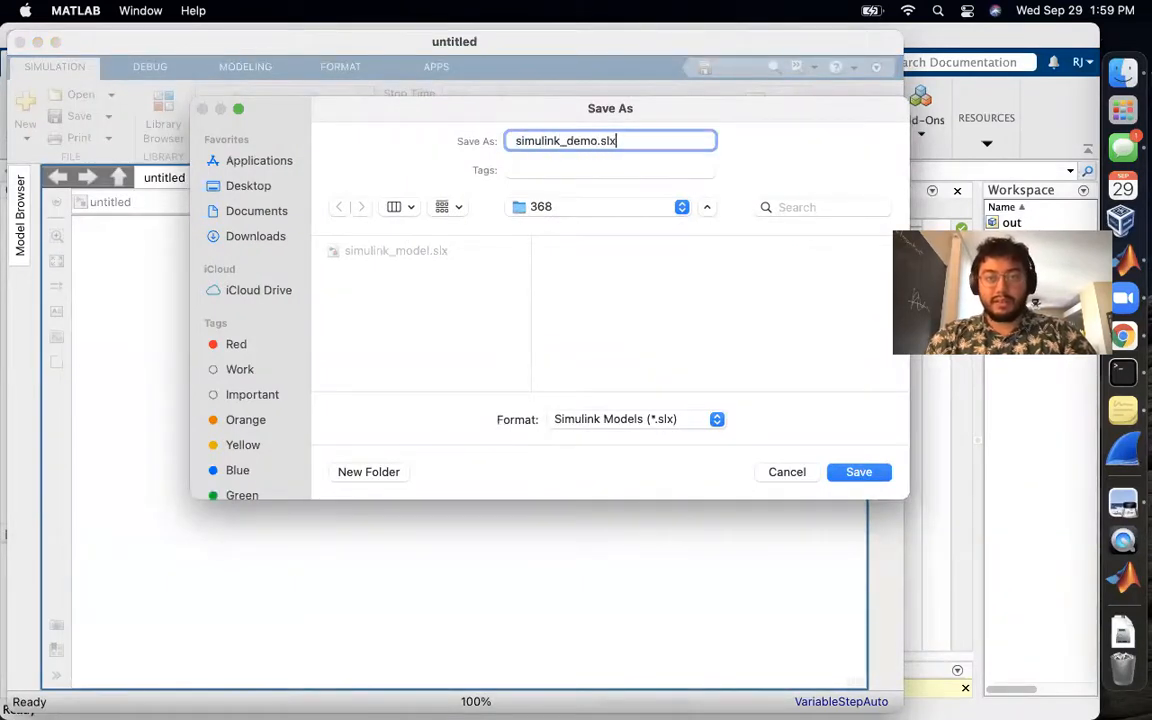
key(Return)
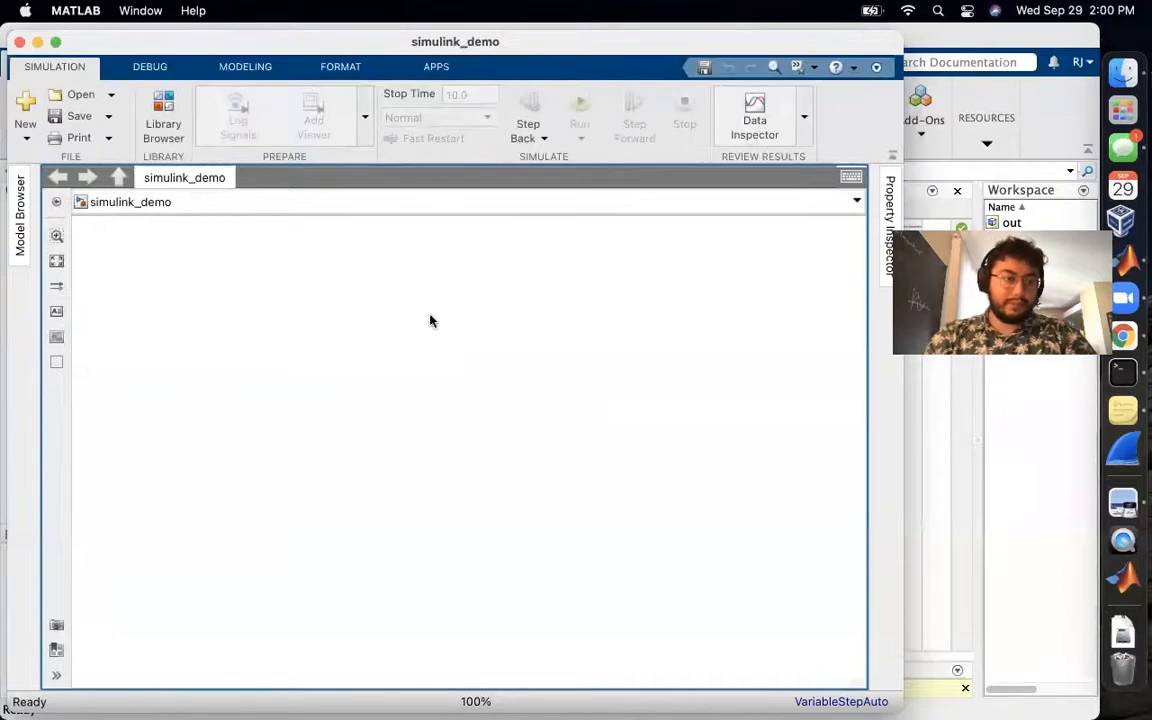
Add a "Low-pass Filter" text annotation and place it near the upper edge of the canvas as a title
double_click(272, 322)
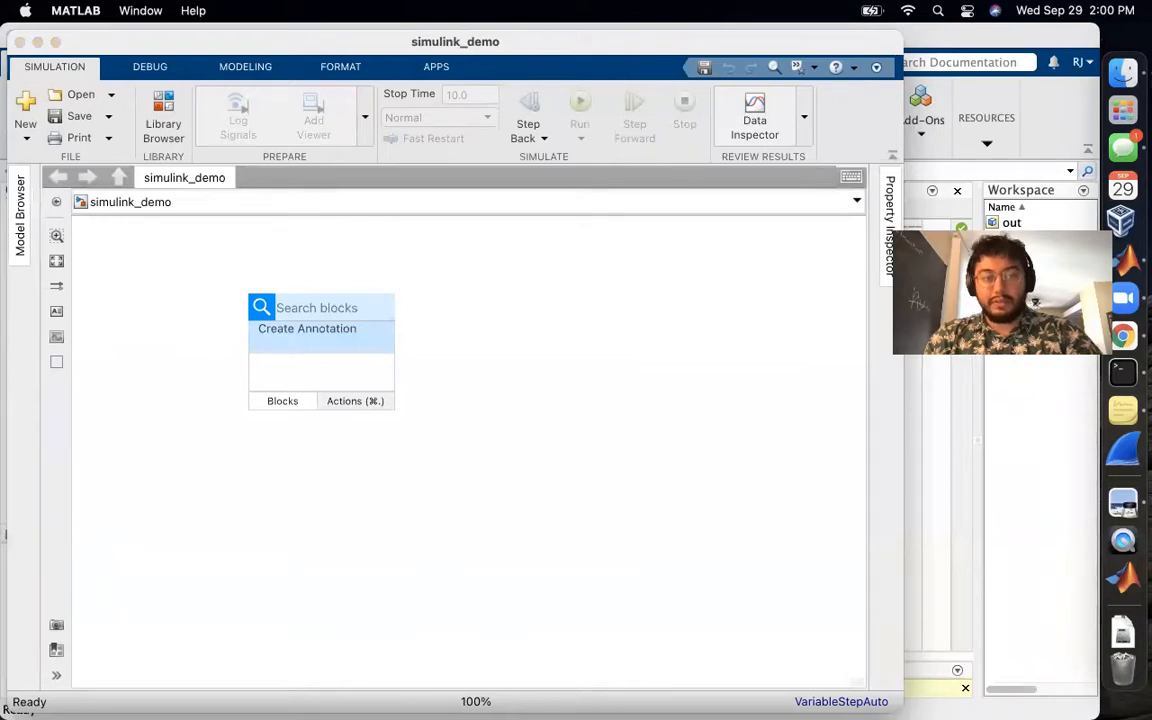
text(Low-pass Filter)
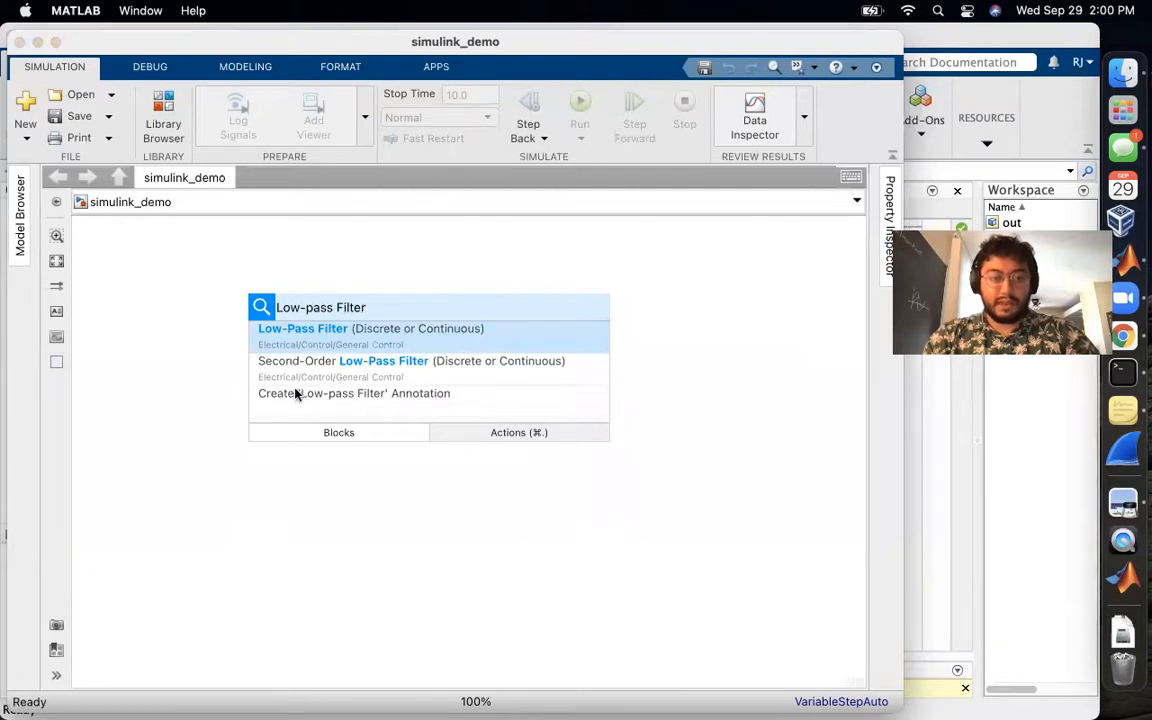
click(299, 393)
click(349, 408)
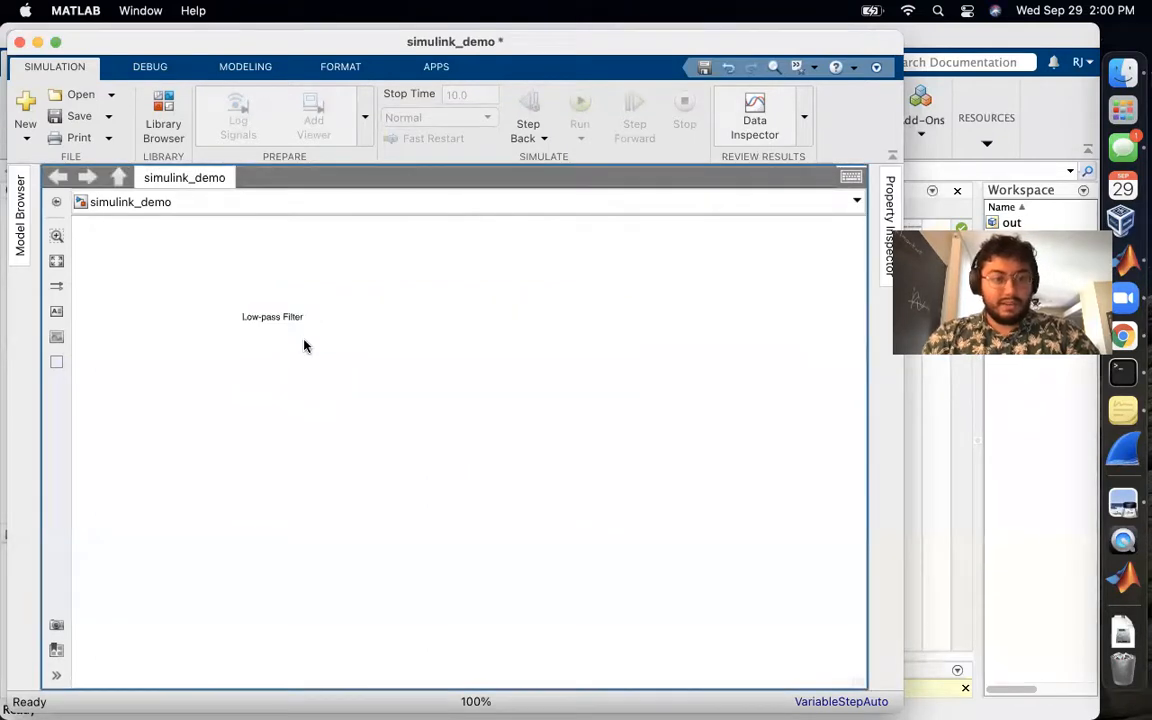
drag(285, 323, 308, 263)
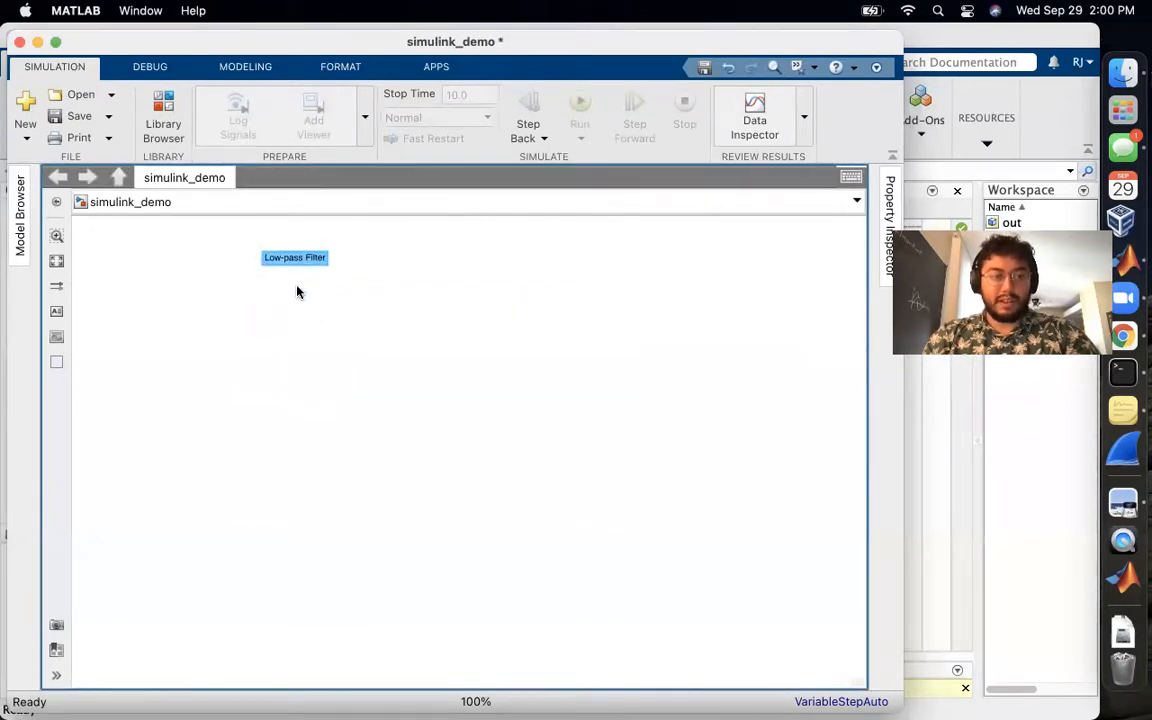
Insert a Specialized Power Systems AC Voltage Source block and place it below and to the left of the annotation
double_click(277, 375)
text(a)
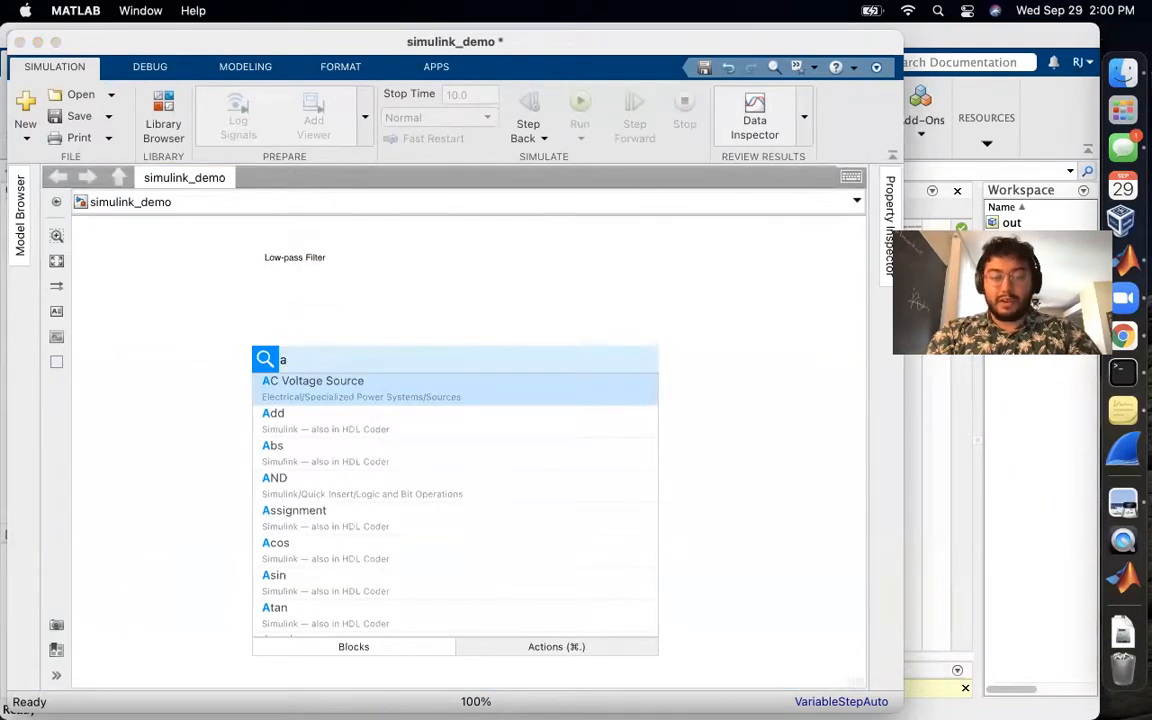
text(c)
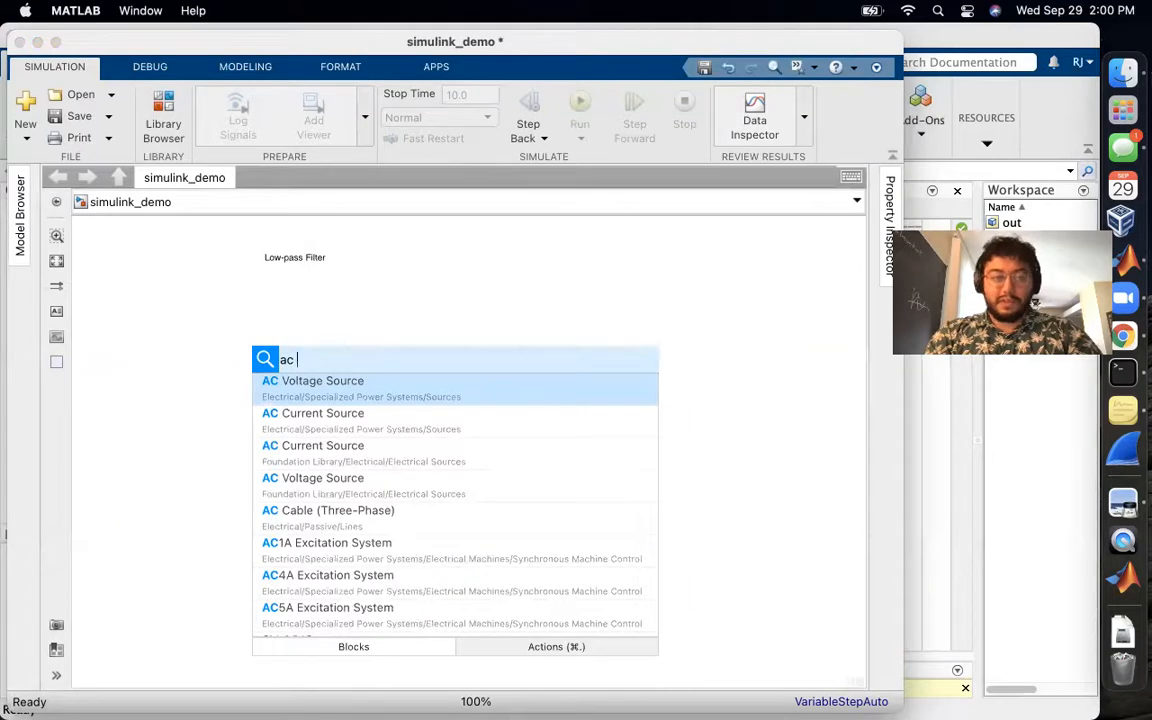
key(Return)
drag(289, 386, 194, 401)
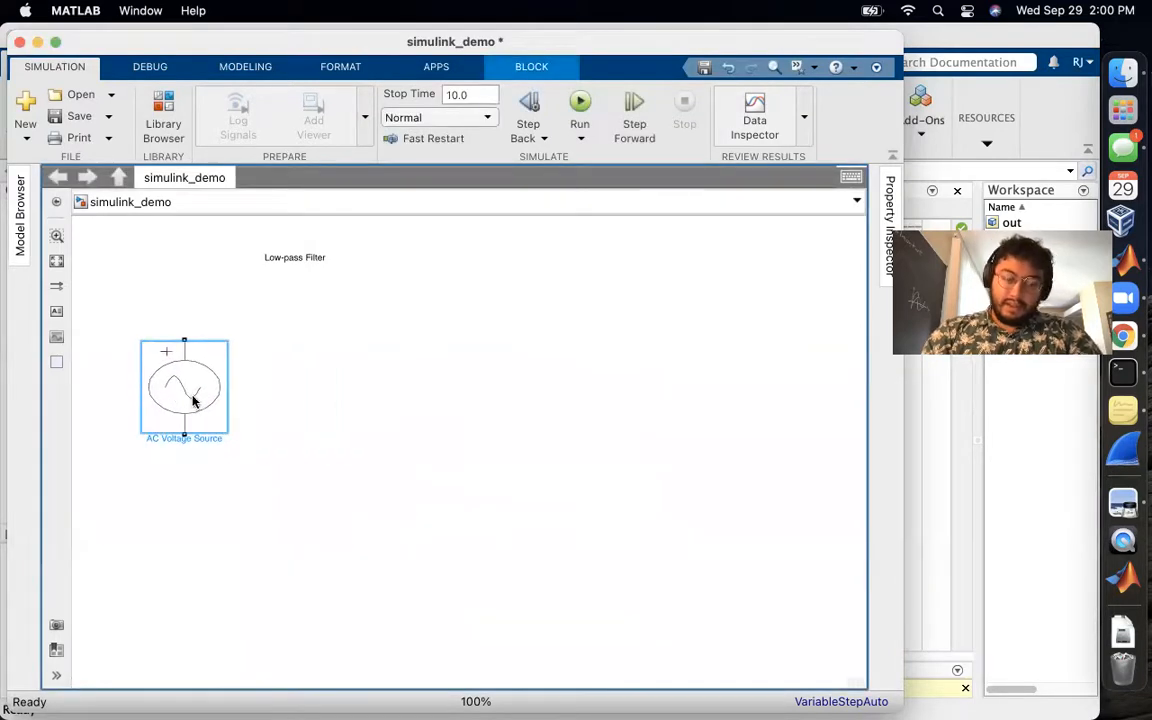
Set the AC Voltage Source's peak amplitude to 5 V and its frequency to 100 Hz
double_click(194, 401)
double_click(390, 333)
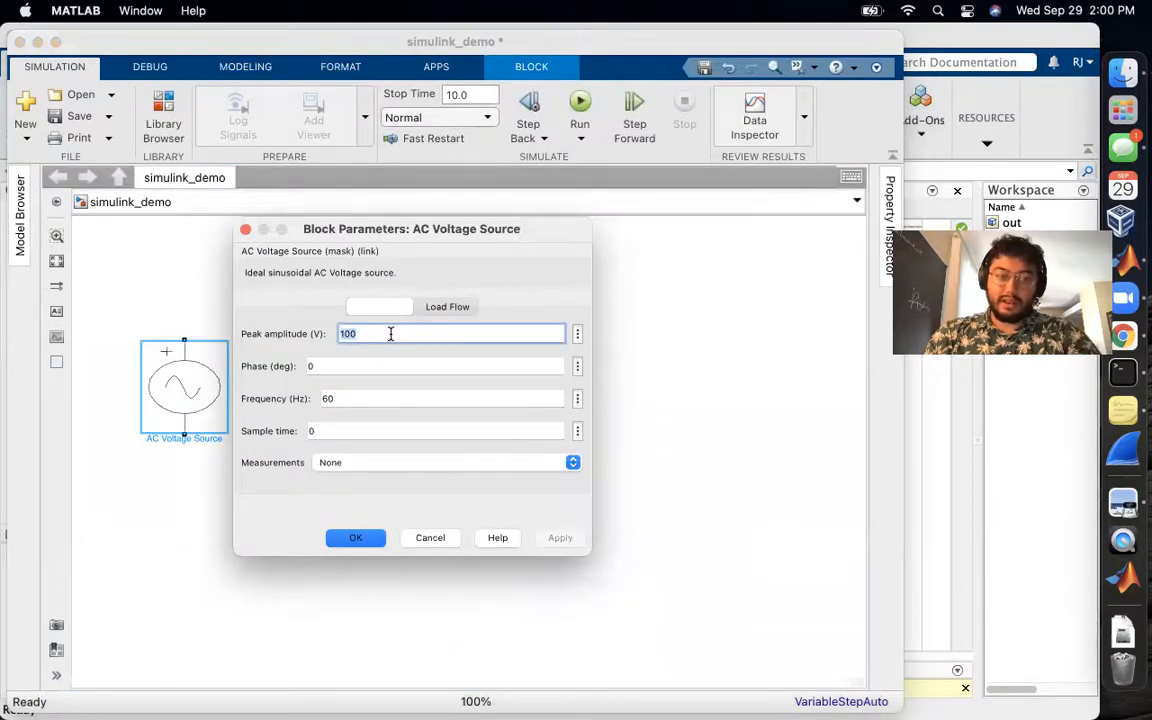
text(5)
double_click(360, 399)
text(100)
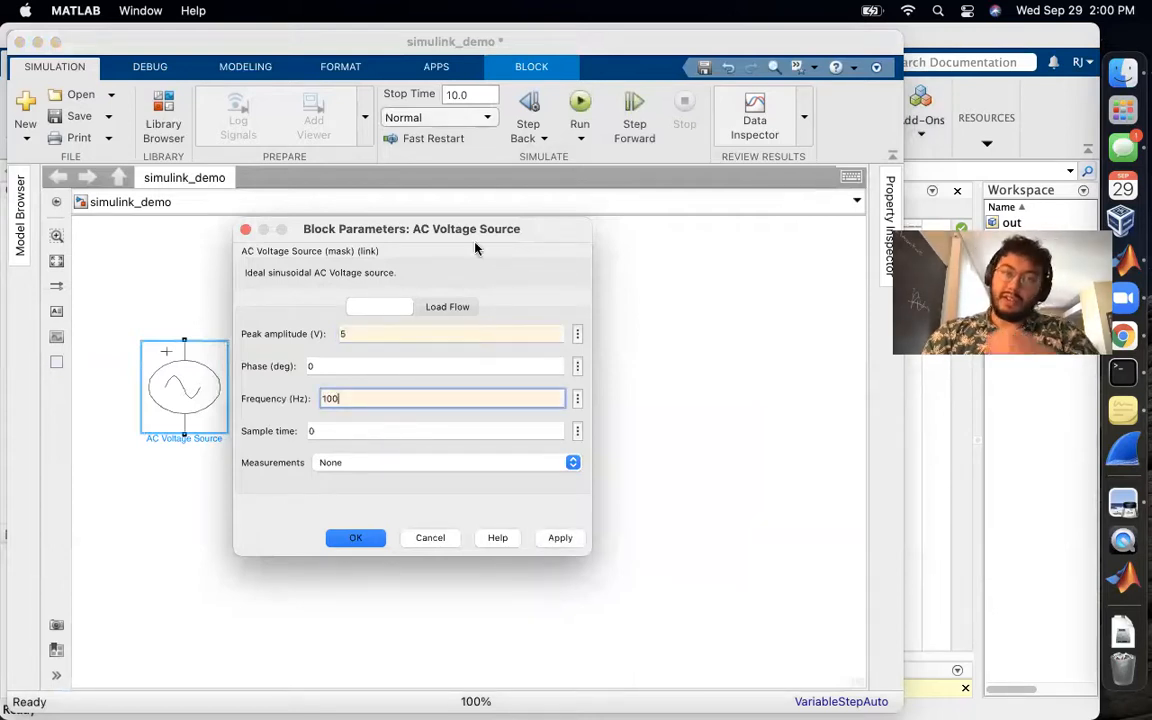
drag(480, 233, 525, 228)
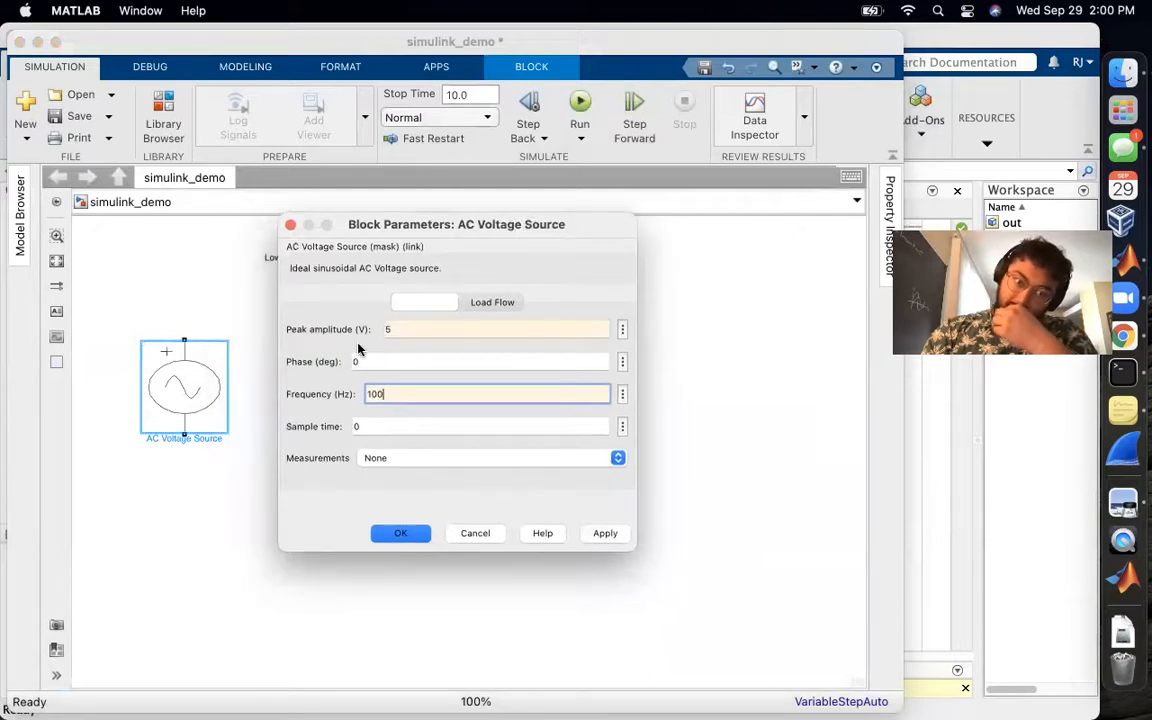
click(392, 533)
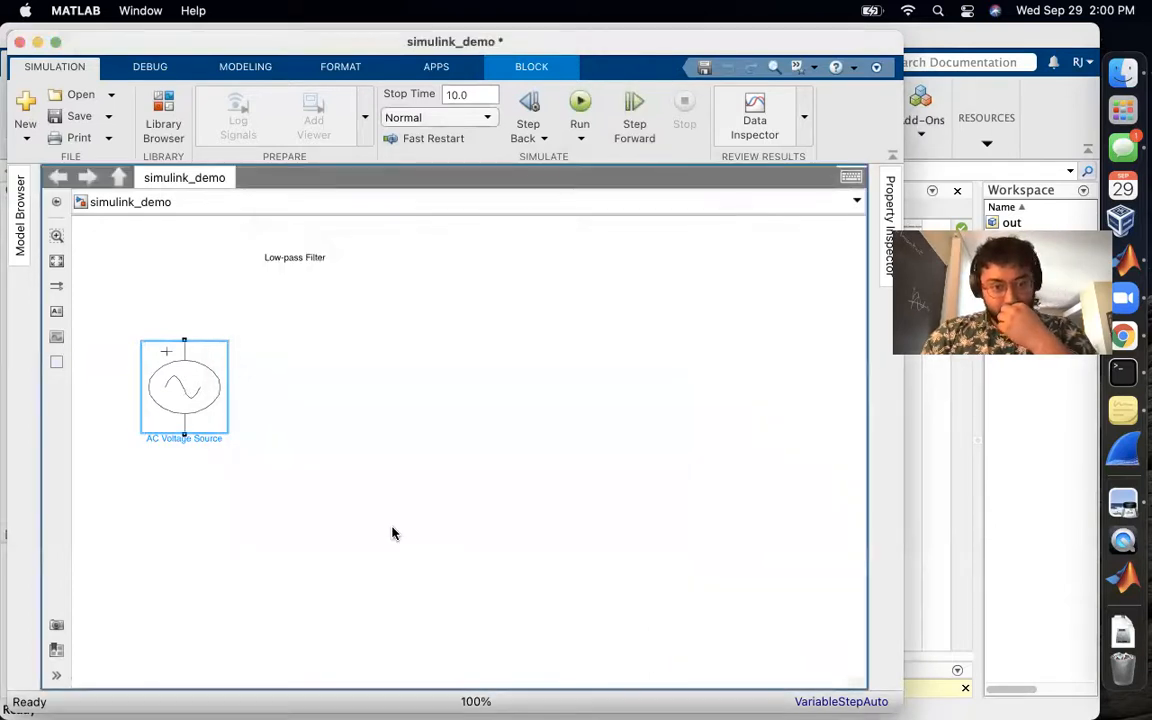
Insert a Series RLC Branch block and place it just below the Low-pass Filter annotation
double_click(366, 372)
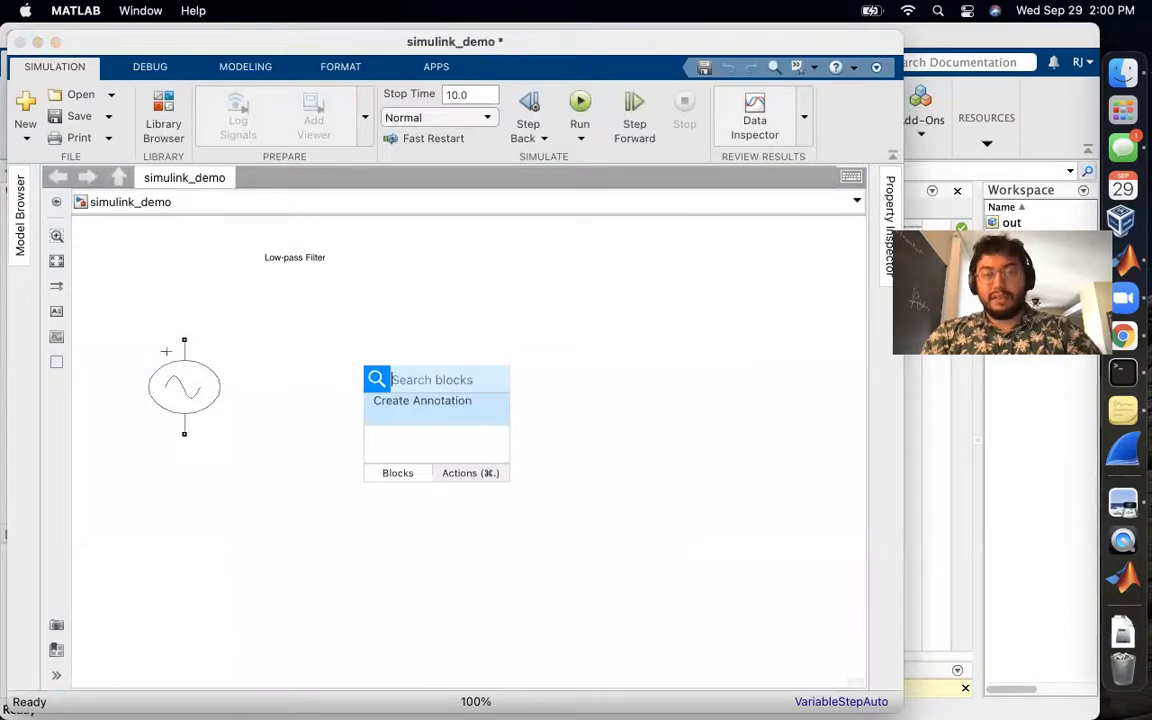
text(res)
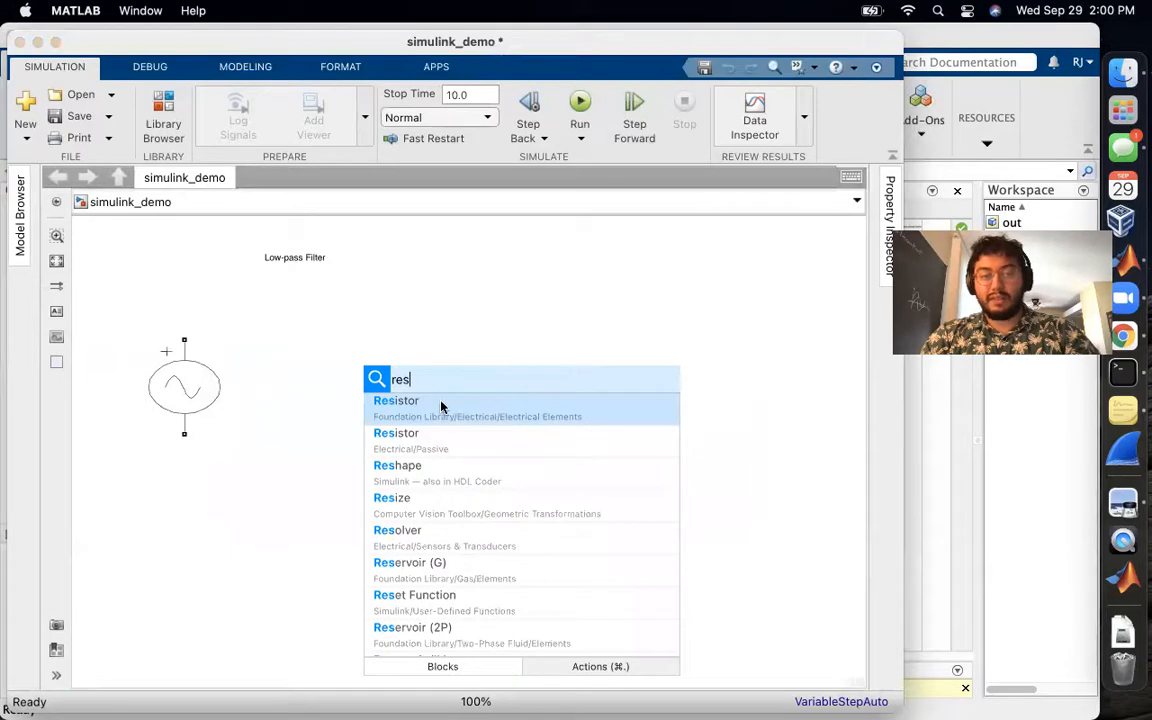
key(BackSpace)
key(BackSpace)
text(lc)
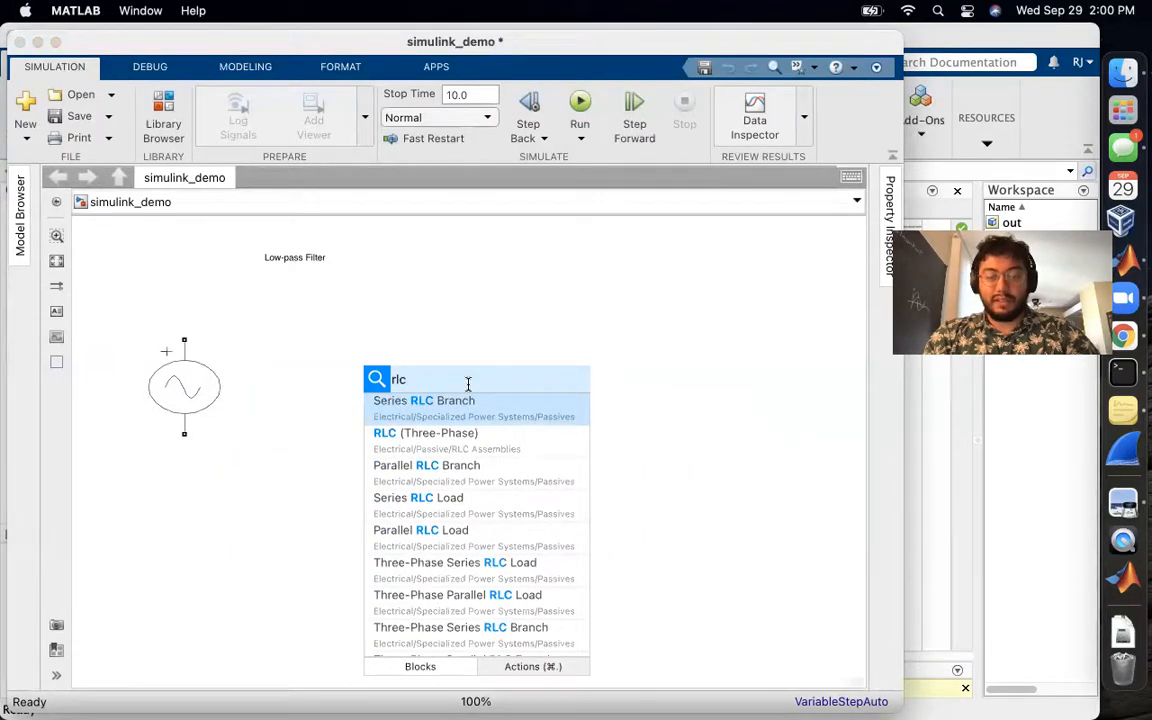
key(Return)
drag(391, 391, 328, 313)
Make the Series RLC Branch a pure resistor (branch type R) of 150e3 ohms and adjust its position under the annotation
double_click(328, 313)
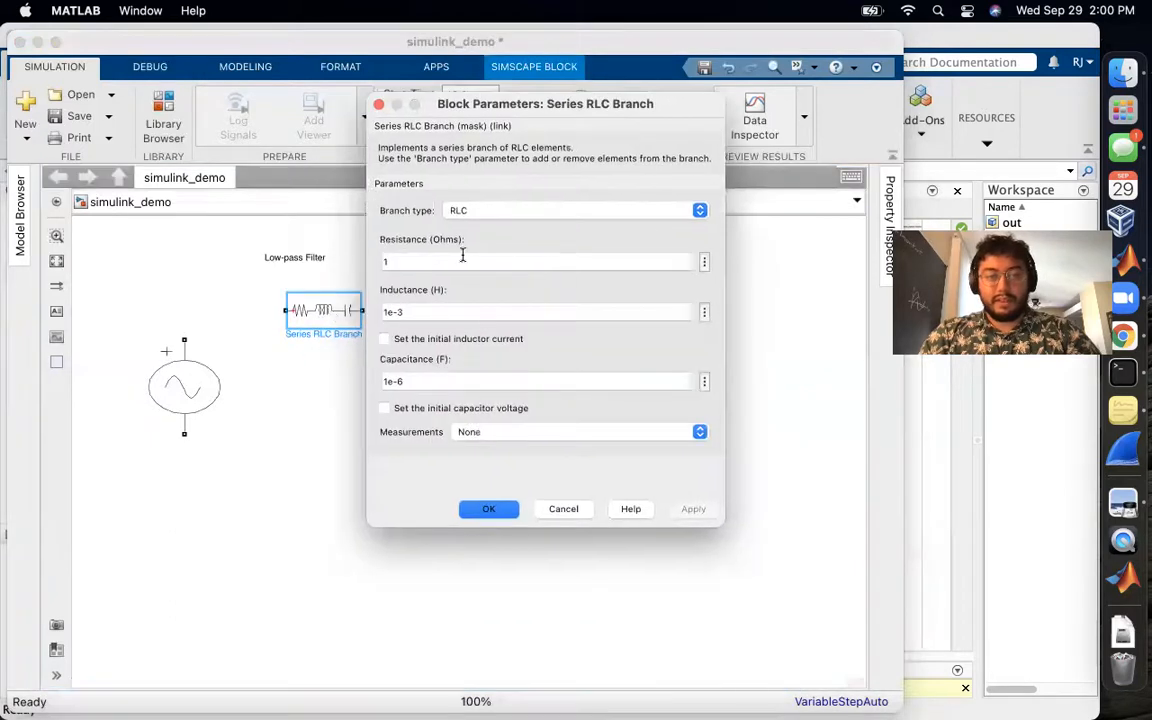
click(702, 210)
click(625, 225)
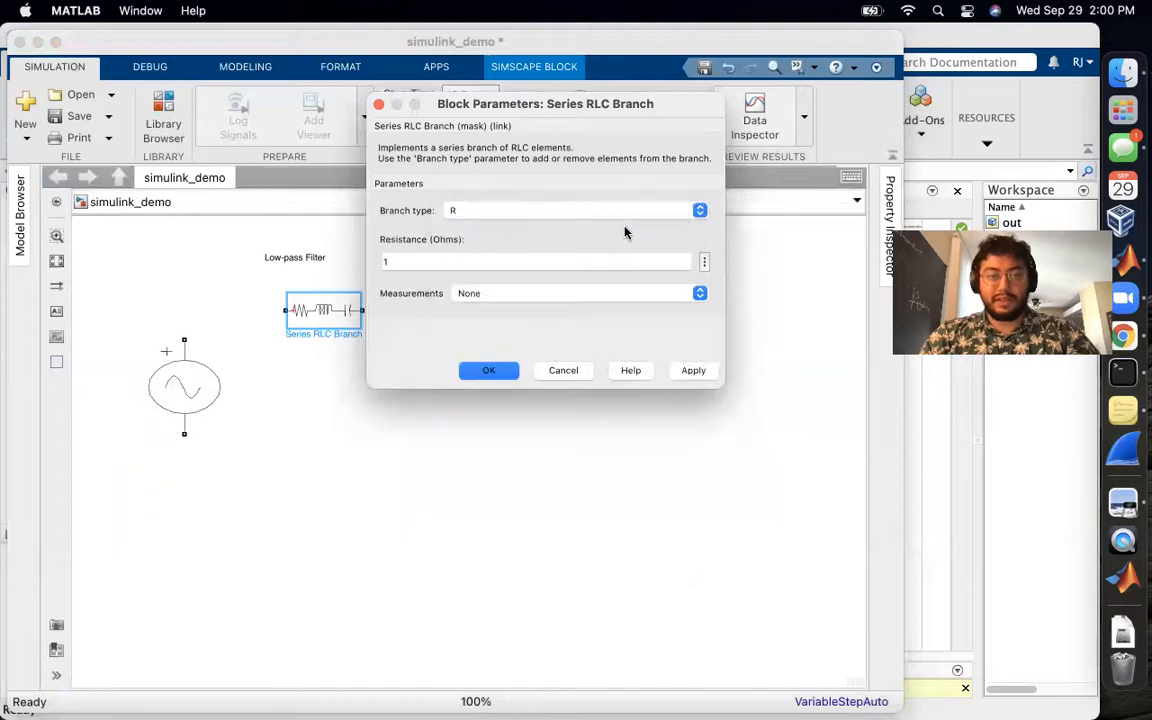
click(536, 262)
text(50e3)
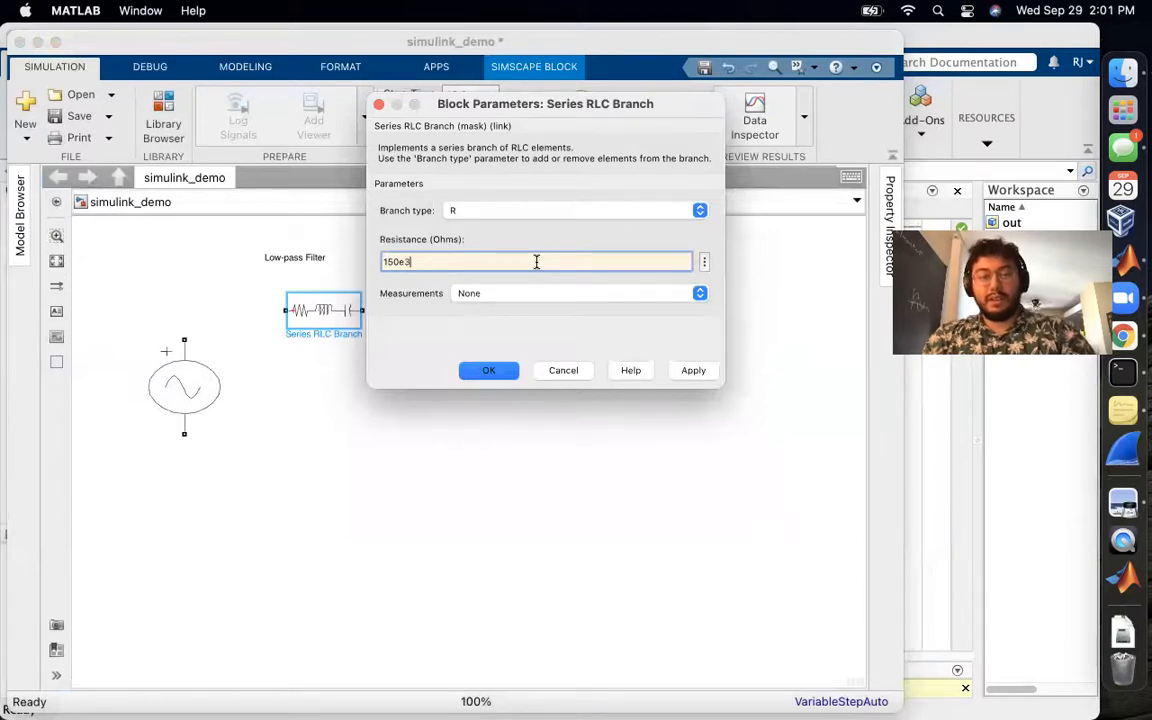
key(Return)
drag(359, 329, 323, 323)
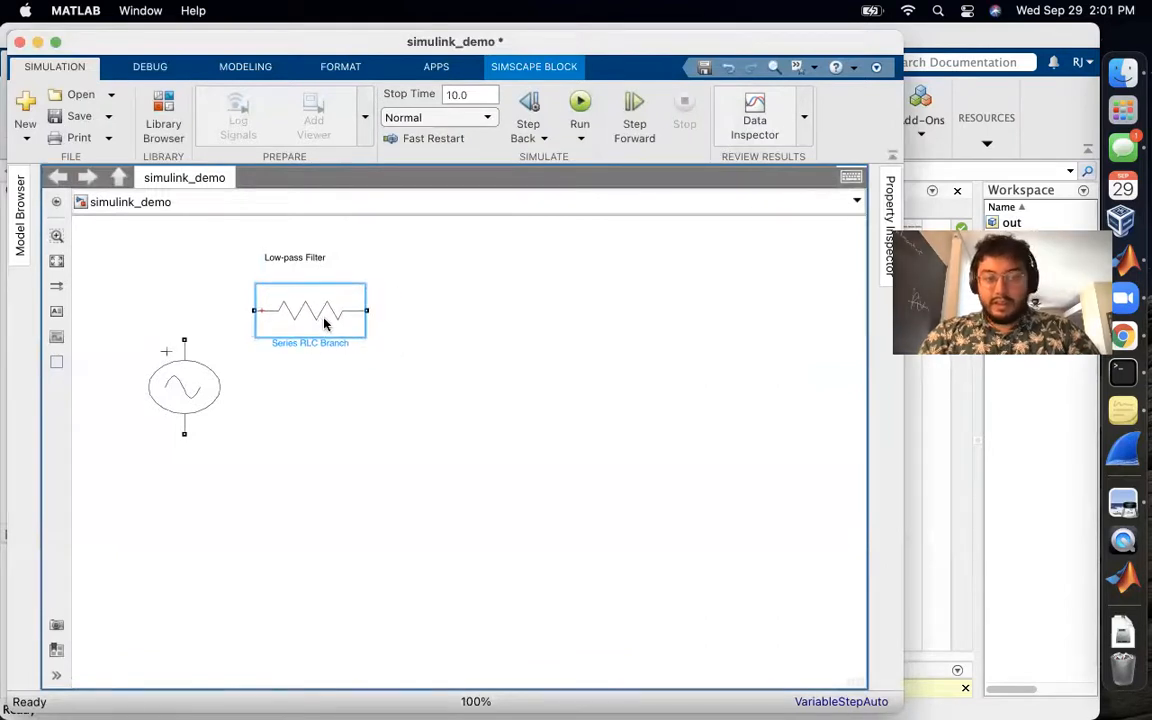
Insert a second Series RLC Branch block below and to the right of the resistor
double_click(432, 368)
text(r)
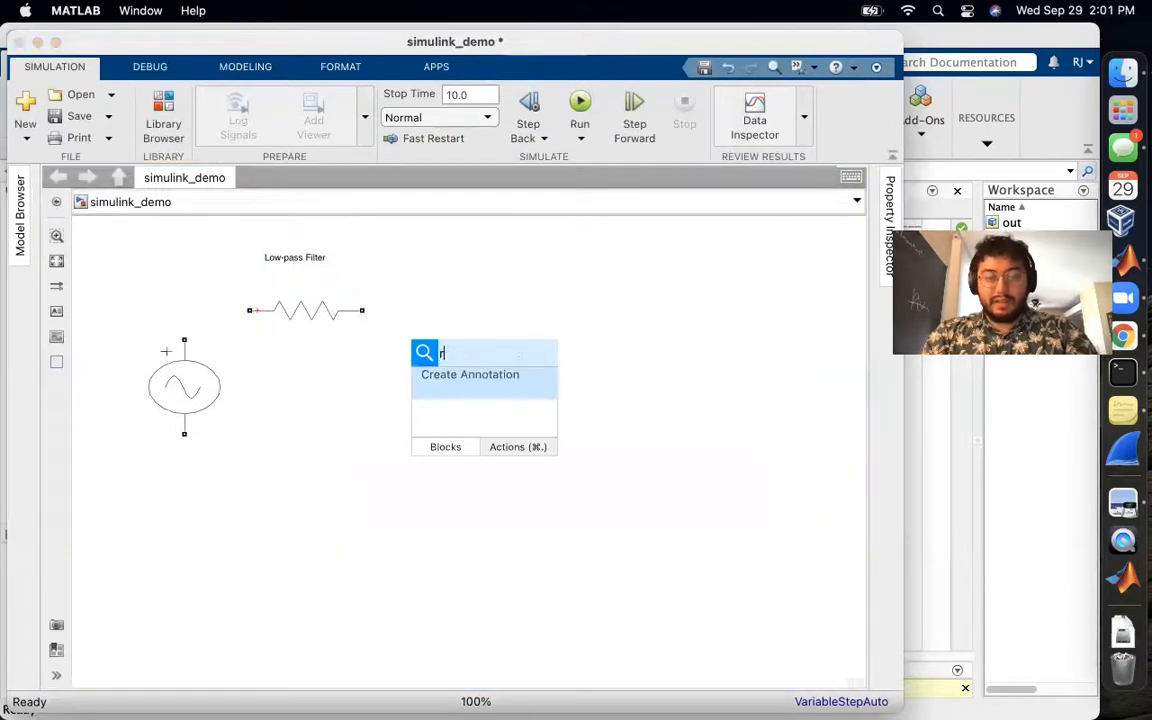
text(lc)
key(Return)
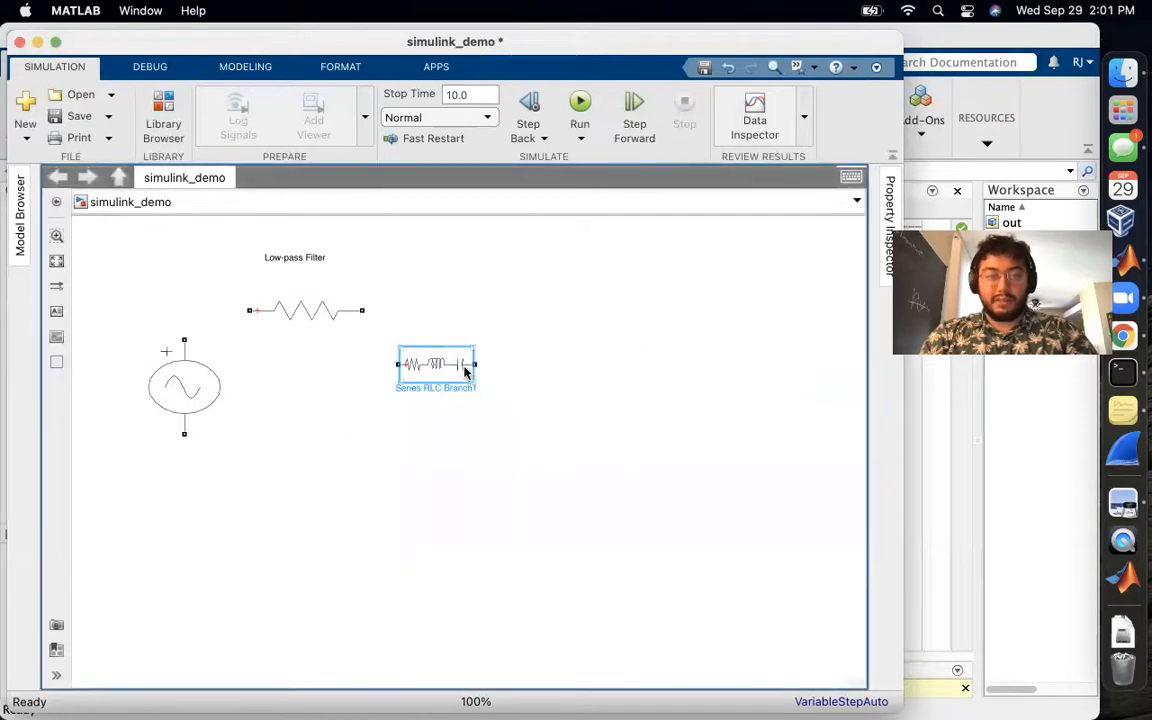
Make the second Series RLC Branch a pure capacitor (branch type C) with a capacitance of 10e-9 F
double_click(447, 366)
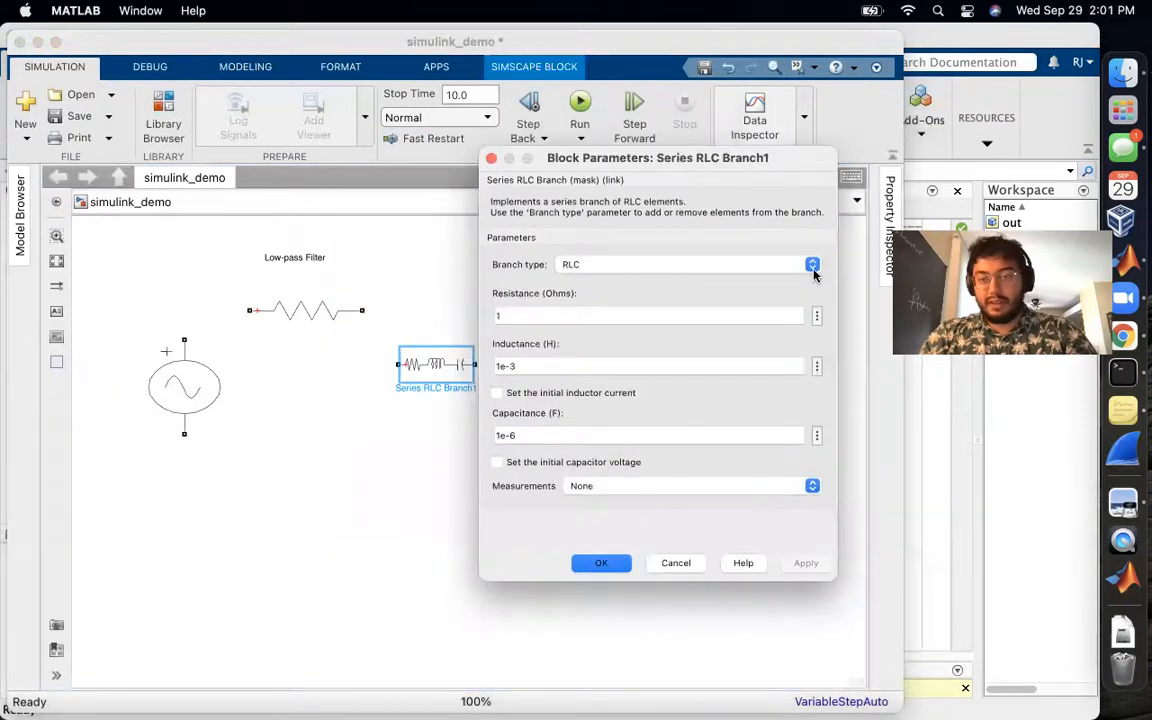
click(813, 264)
click(690, 302)
click(671, 312)
text(10)
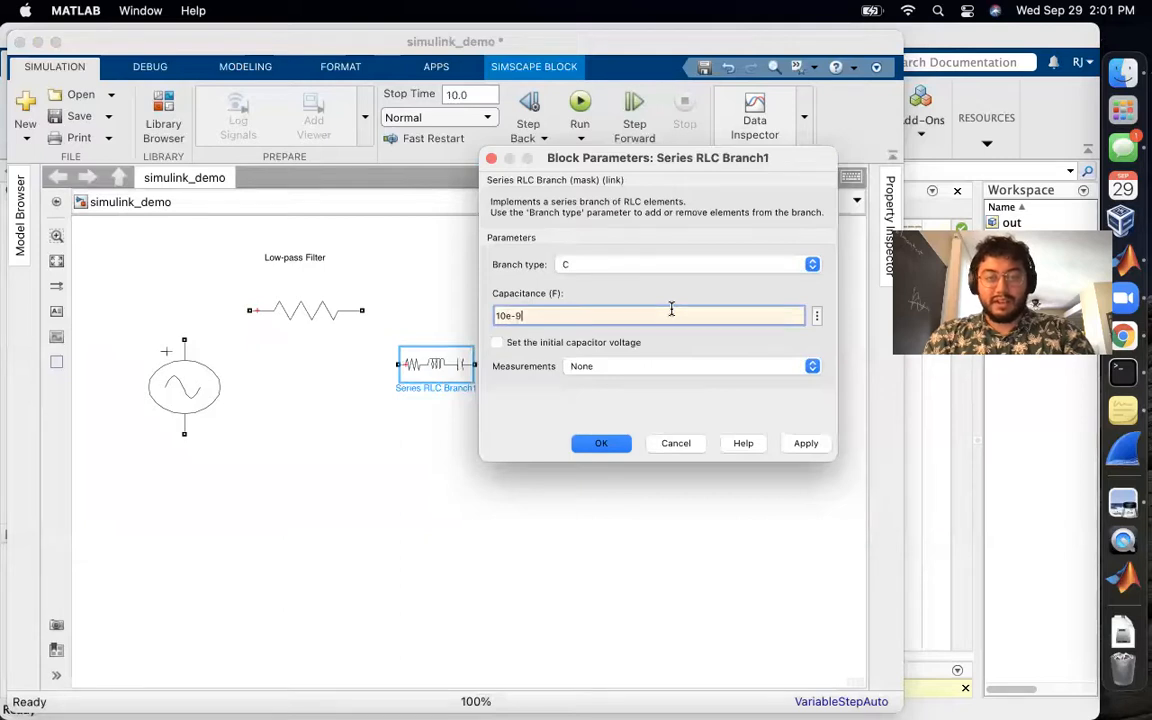
key(Return)
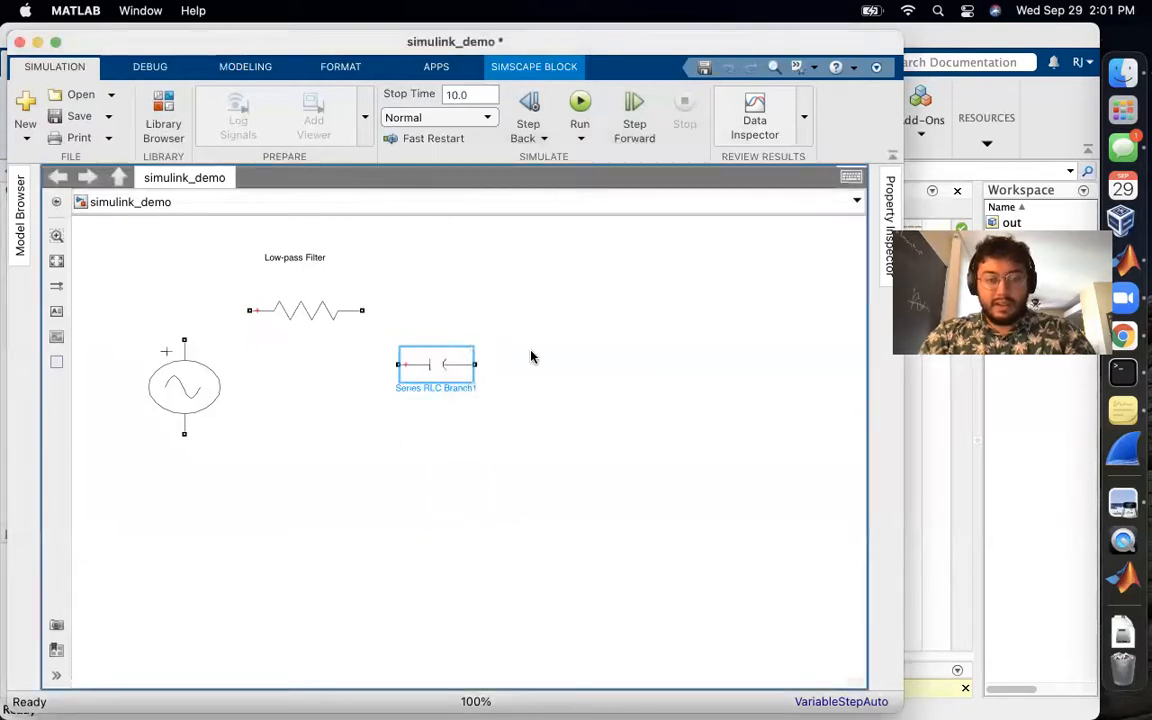
Enlarge the capacitor block, rotate it to vertical, and place it below and to the right of the resistor
drag(475, 366, 488, 393)
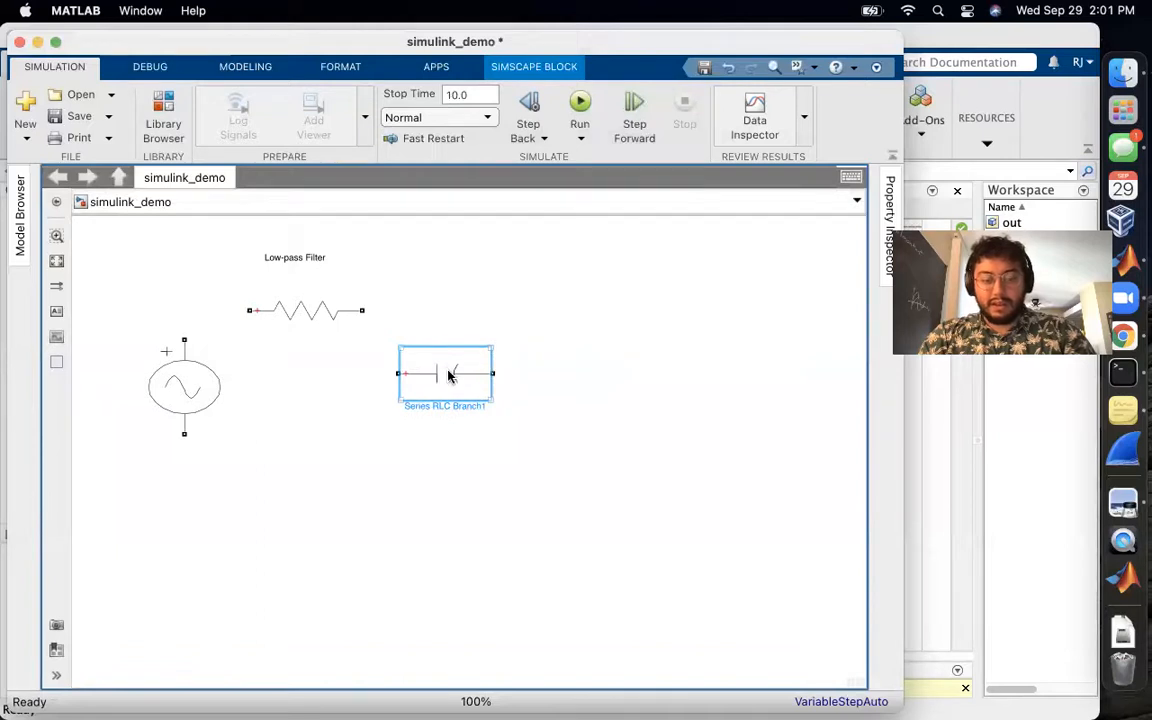
key(super+r)
drag(473, 419, 480, 424)
click(480, 425)
click(460, 370)
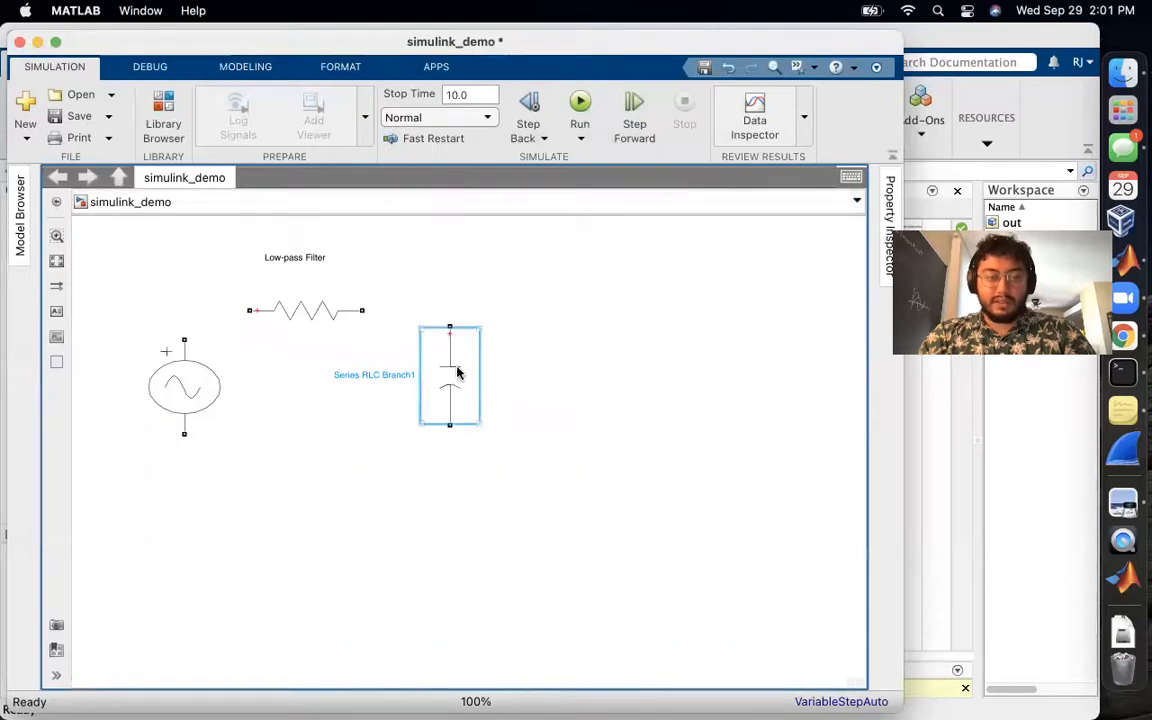
drag(459, 371, 432, 380)
Wire the voltage source, resistor and capacitor into a closed series loop
drag(184, 338, 249, 311)
drag(366, 310, 423, 336)
drag(423, 436, 182, 474)
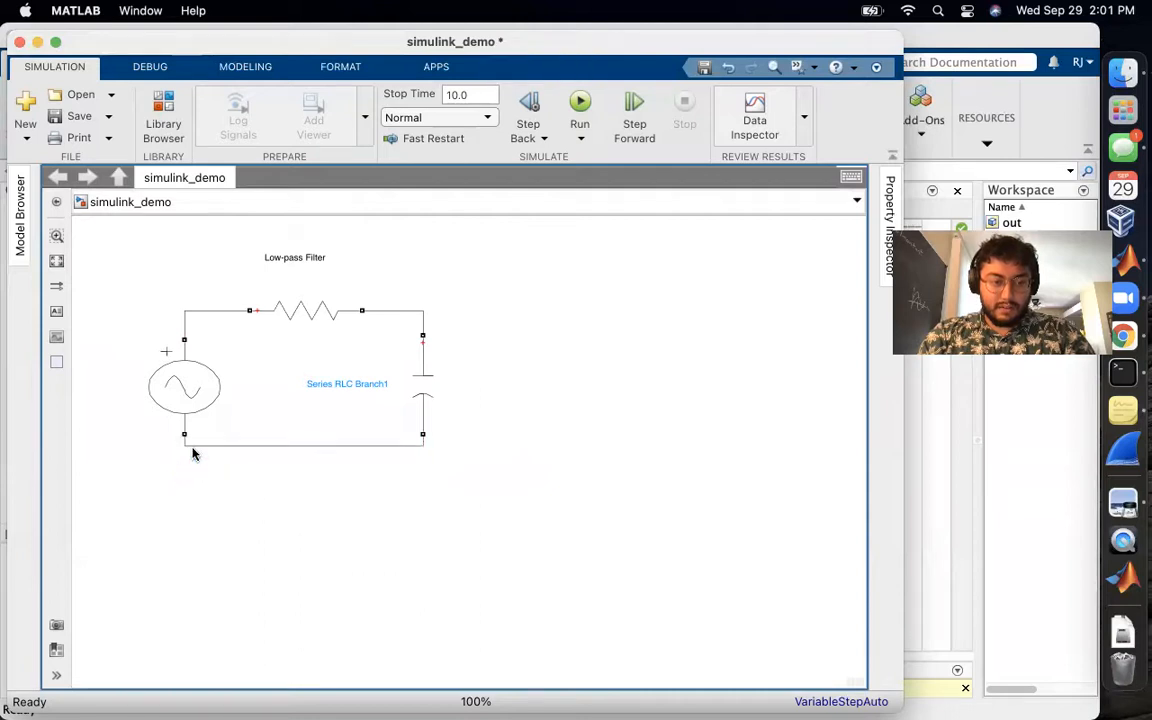
Insert an Electrical Specialized Power Systems Ground block, enlarge it, and connect it to the lower wire of the loop
double_click(598, 461)
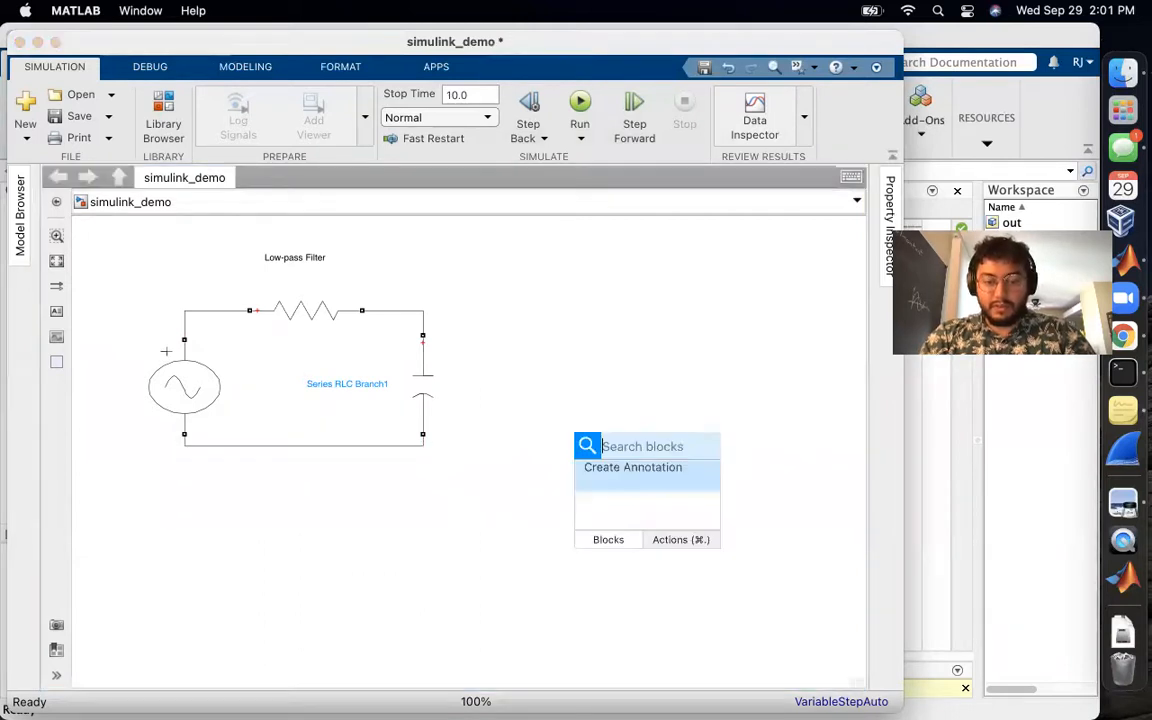
text(ground)
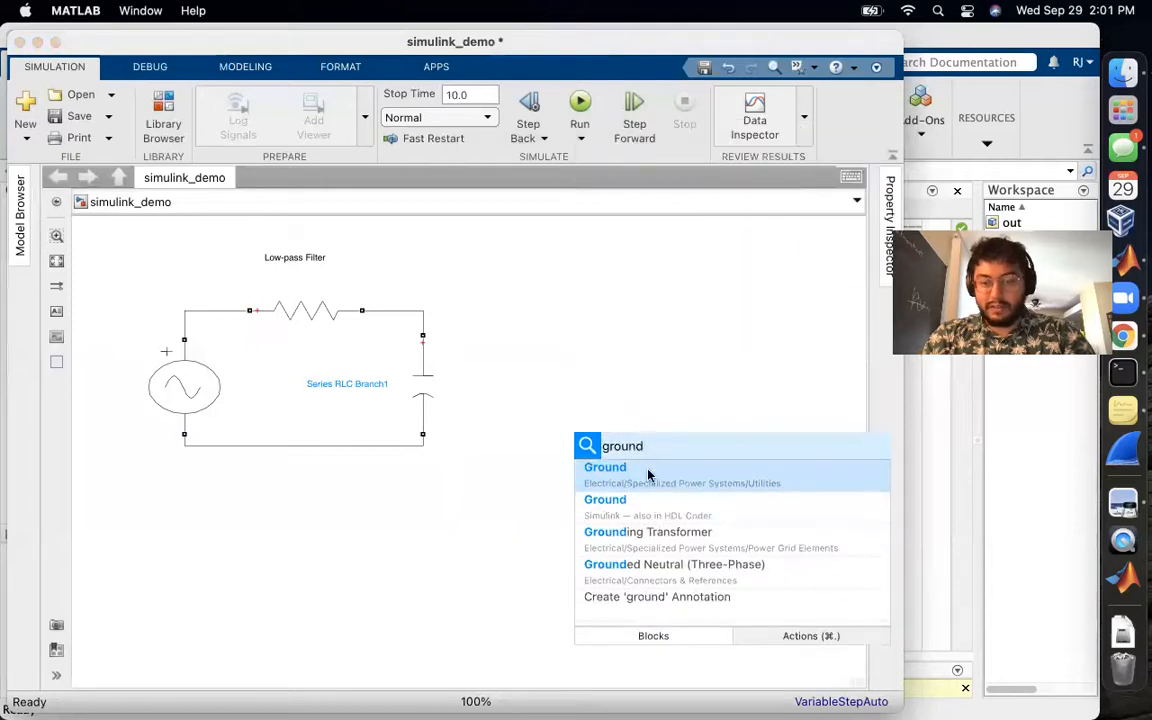
click(740, 482)
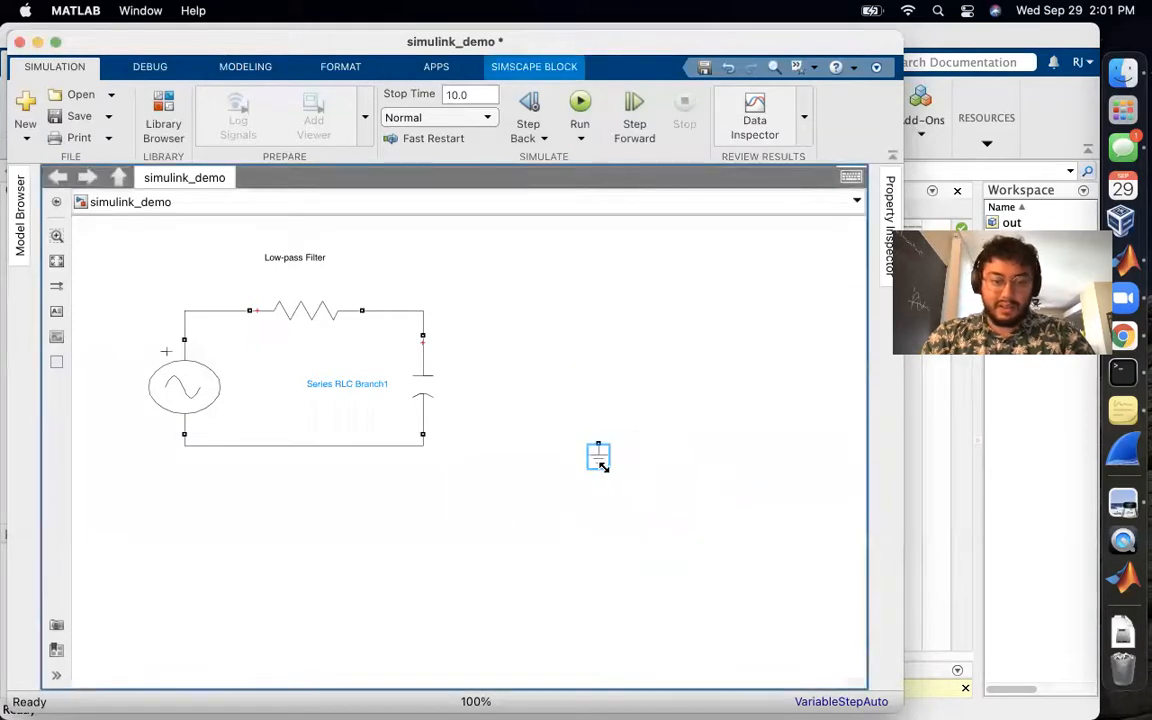
drag(603, 466, 262, 449)
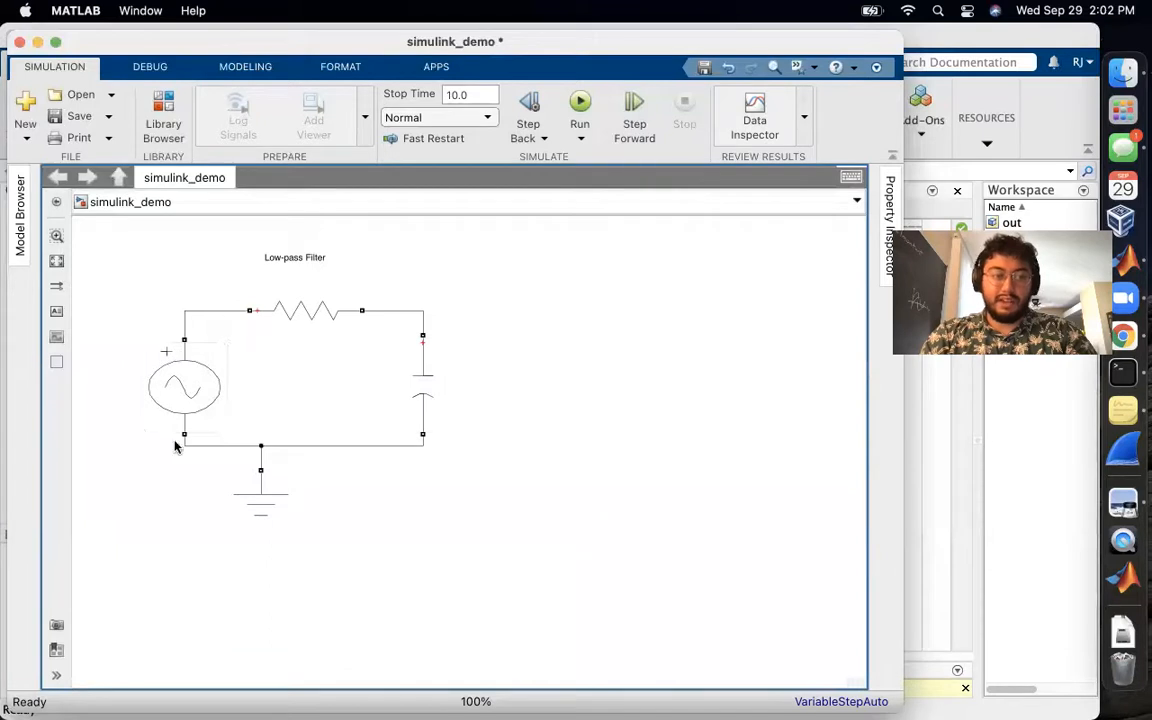
Insert an enlarged Voltage Measurement block beside the capacitor and wire its + and - terminals across the capacitor
double_click(513, 381)
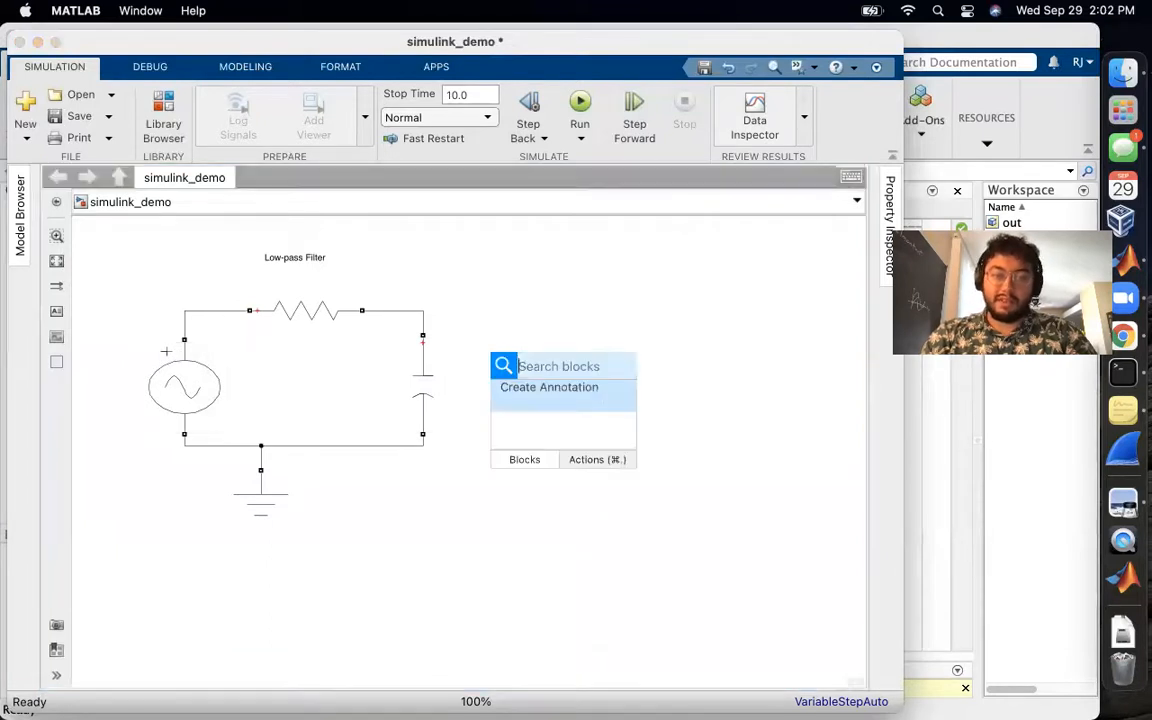
text(vol)
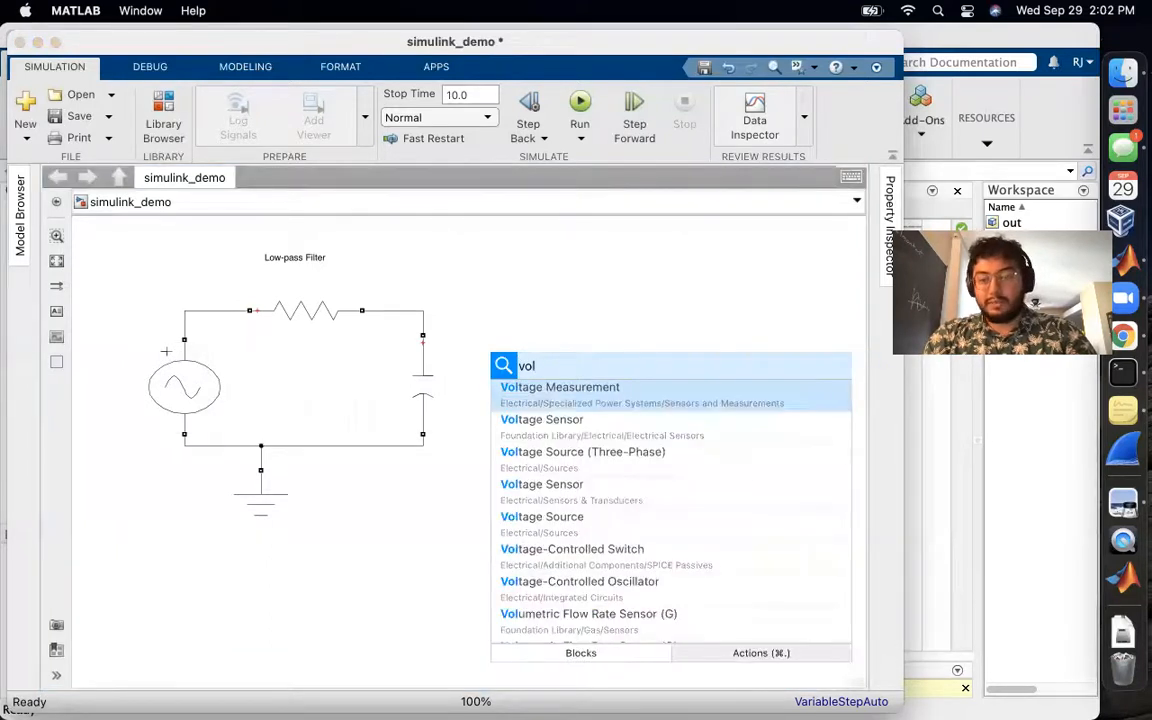
key(Return)
drag(528, 383, 564, 419)
drag(502, 378, 423, 312)
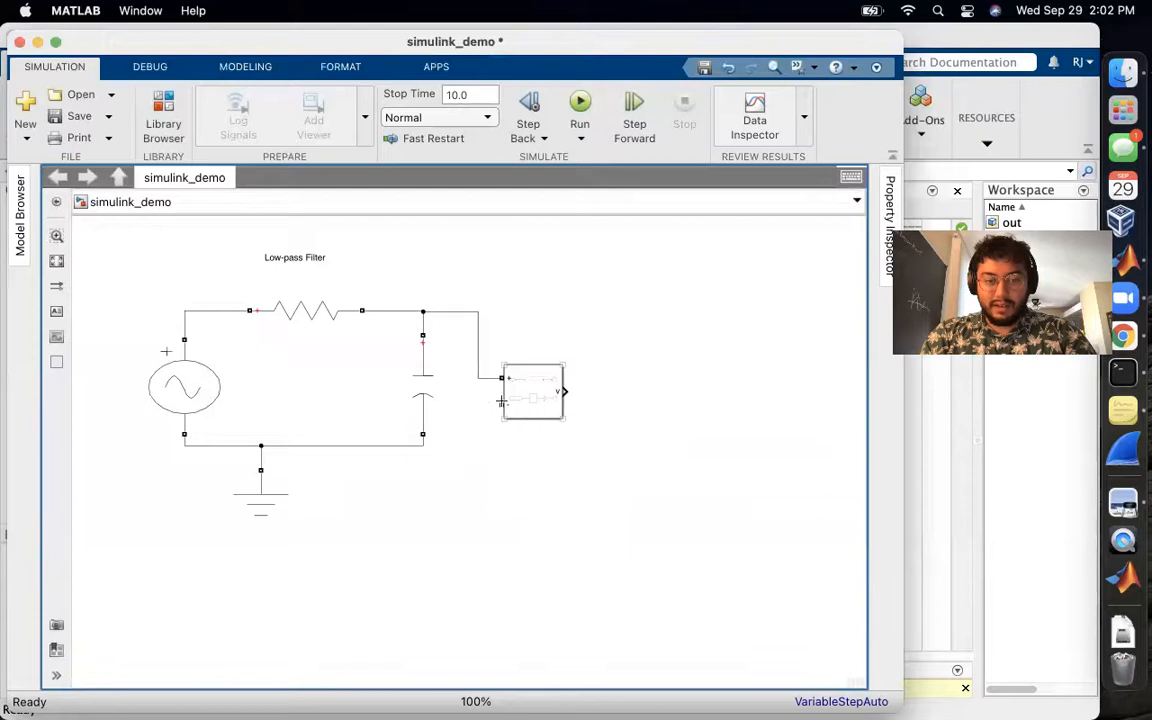
drag(500, 402, 424, 444)
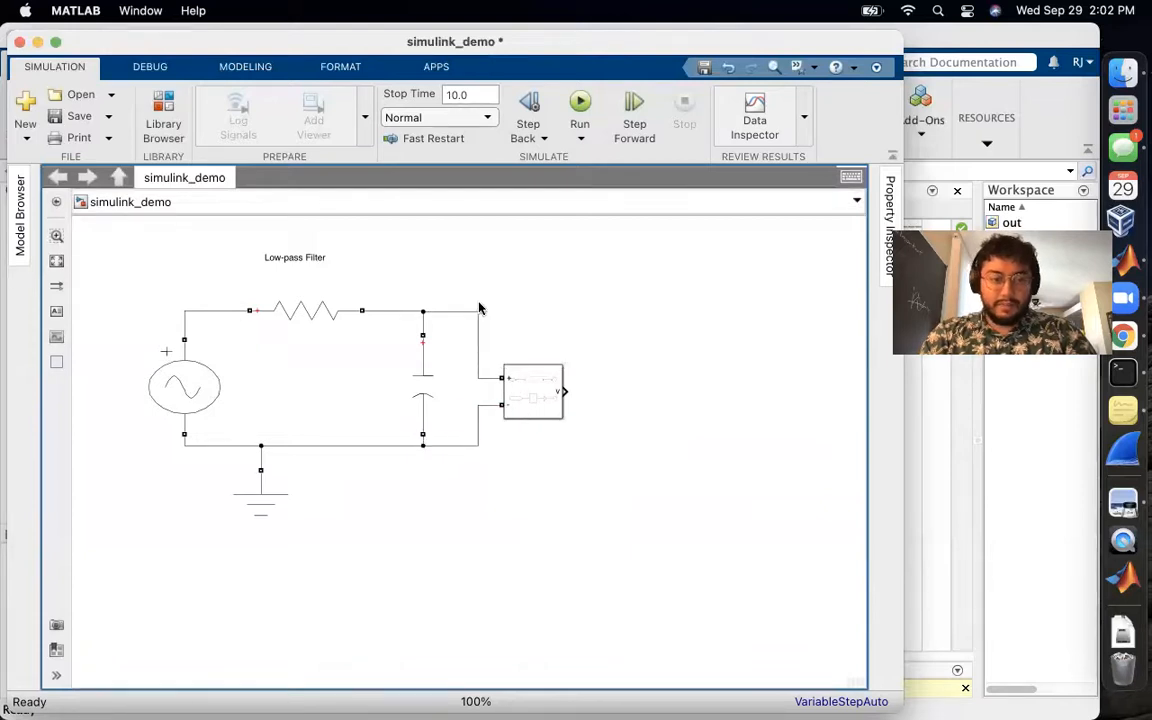
Insert a second, enlarged Voltage Measurement block above the resistor, moving the Low-pass Filter annotation inside the loop
double_click(560, 300)
text(ov)
key(BackSpace)
key(BackSpace)
text(vo)
key(Return)
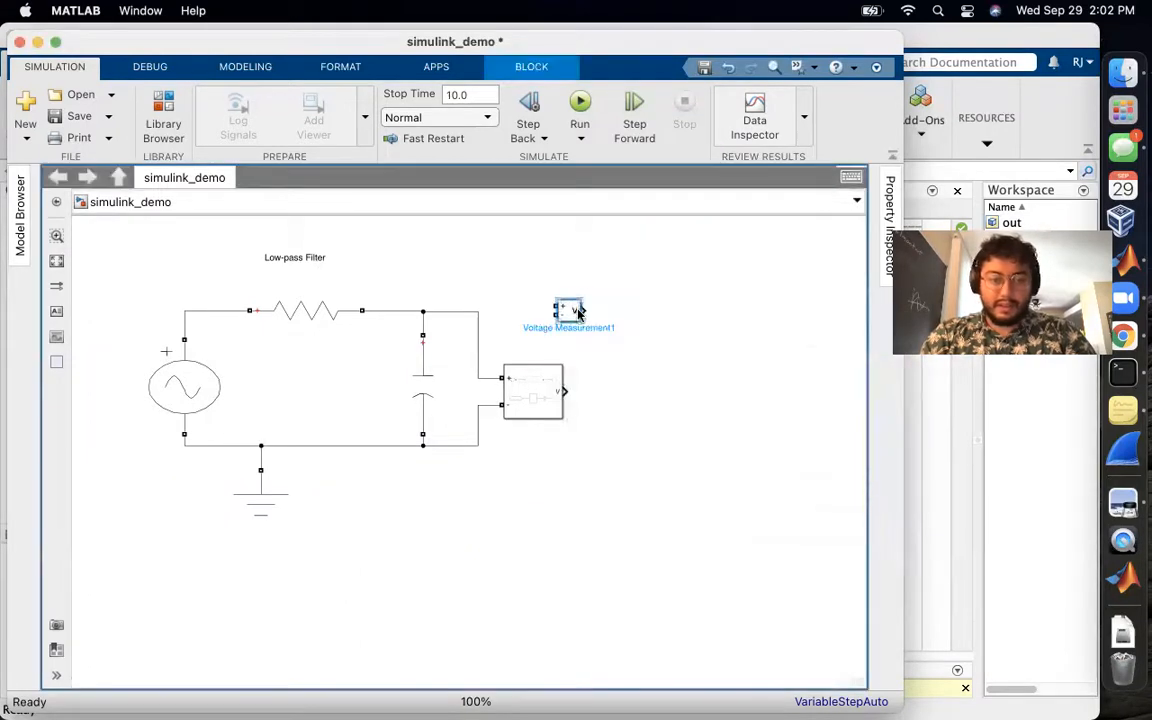
mouse_move(584, 302)
mouse_down()
mouse_move(622, 252)
mouse_move(632, 257)
mouse_move(404, 270)
mouse_move(327, 345)
mouse_move(231, 252)
mouse_move(241, 243)
mouse_move(284, 253)
mouse_move(297, 378)
mouse_move(292, 370)
mouse_up()
Wire the + and - terminals of the upper Voltage Measurement block across the AC voltage source
mouse_move(213, 257)
mouse_down()
mouse_move(268, 257)
mouse_move(182, 265)
mouse_move(184, 310)
mouse_up()
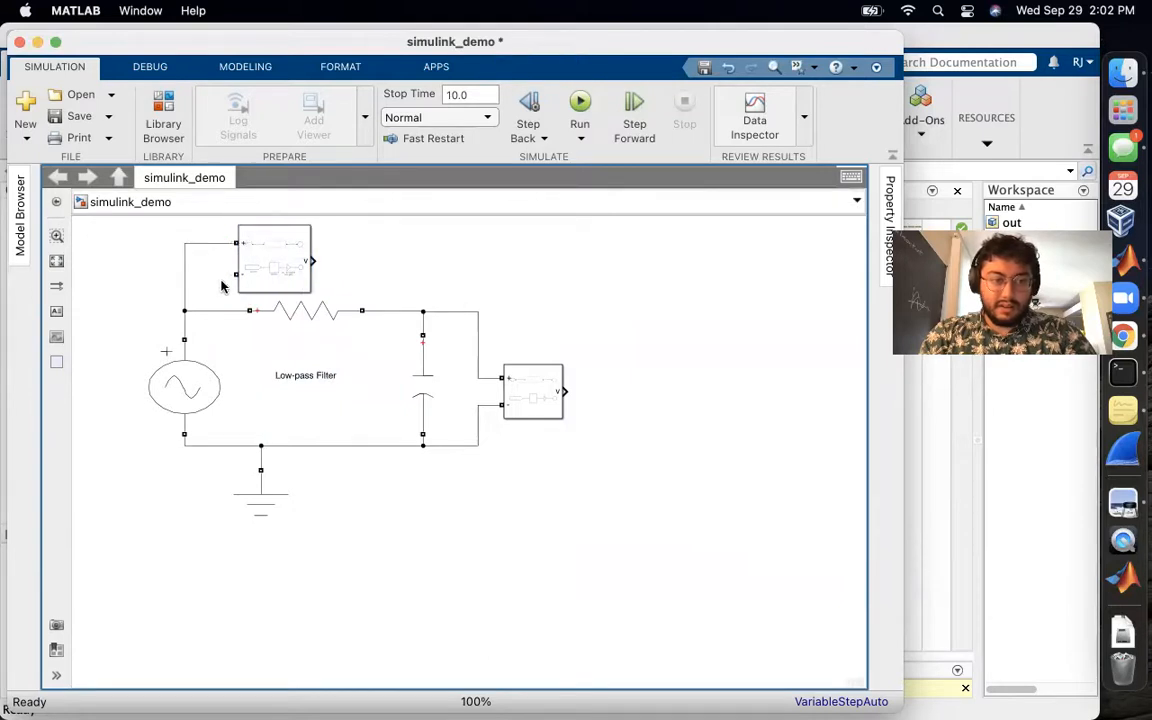
mouse_move(233, 274)
mouse_down()
mouse_move(231, 416)
mouse_move(215, 442)
mouse_up()
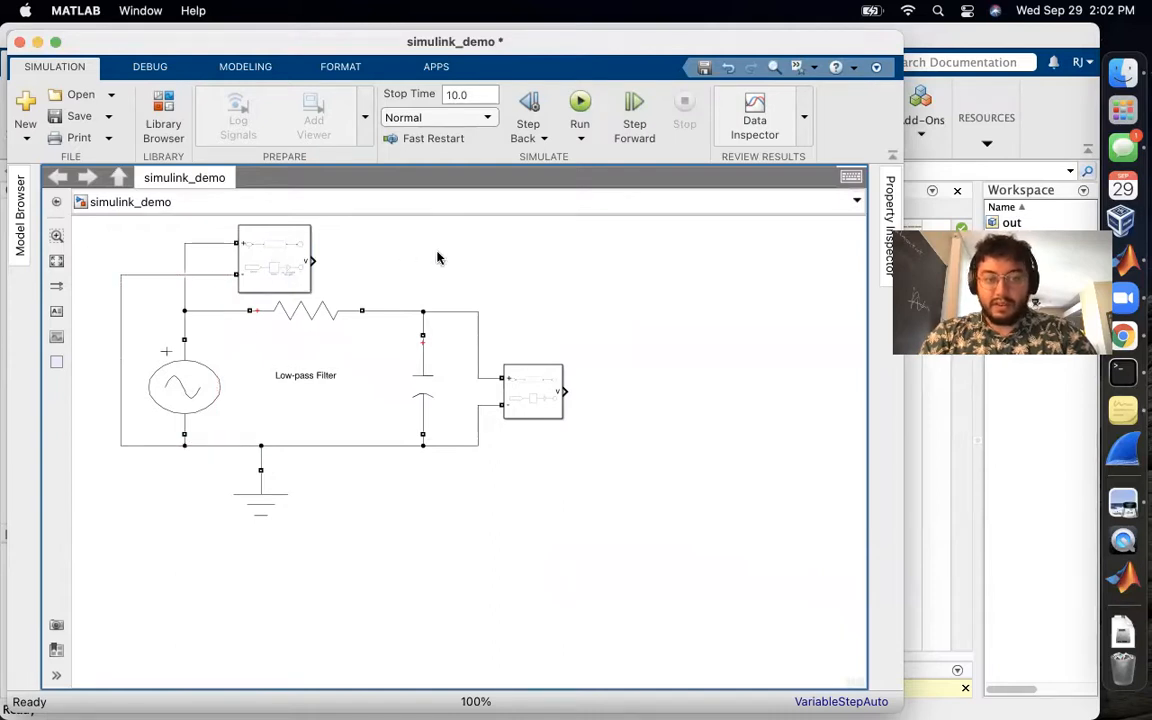
Insert a Simulink Sinks Scope block above the output voltage measurement and enlarge it
double_click(521, 265)
text(c)
key(BackSpace)
text(scop)
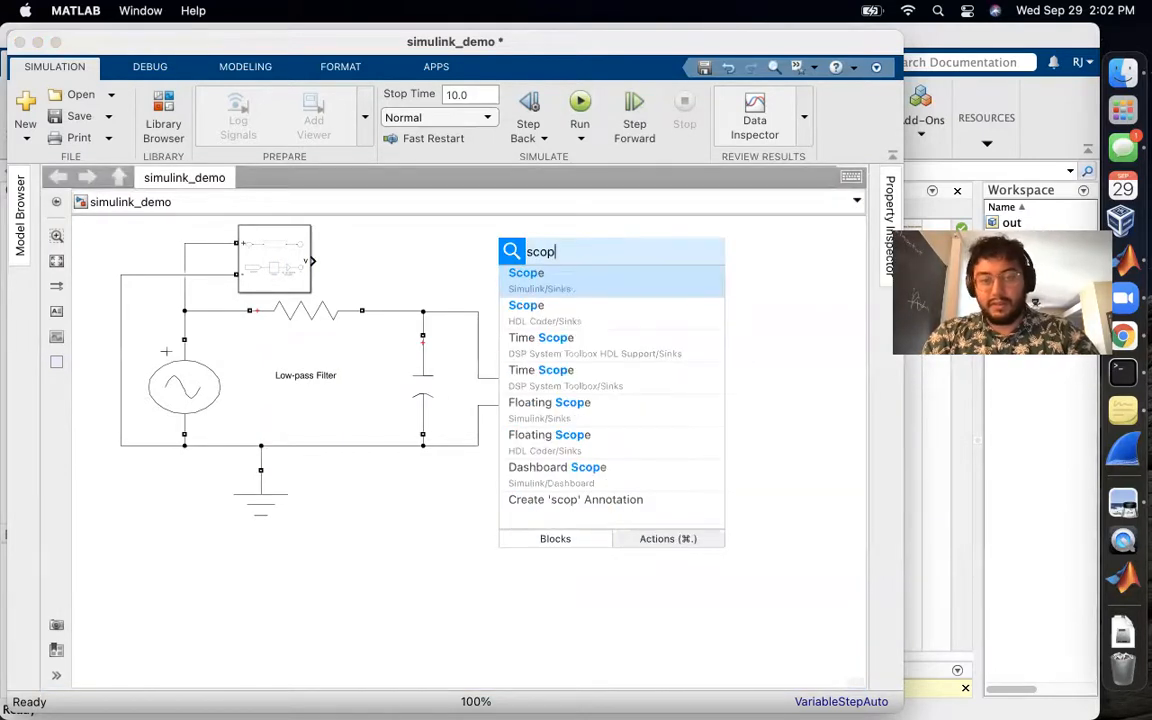
key(Return)
drag(541, 284, 586, 298)
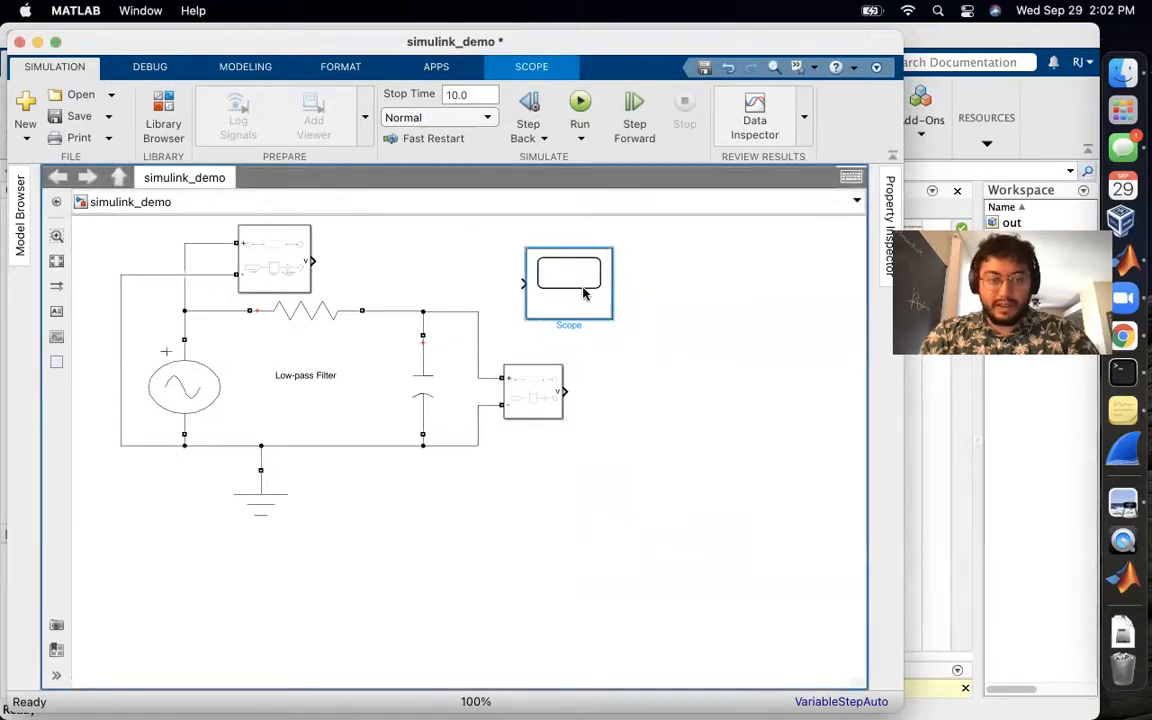
Wire the source voltage measurement to the Scope's first input and the capacitor voltage measurement to a second input
drag(312, 261, 605, 265)
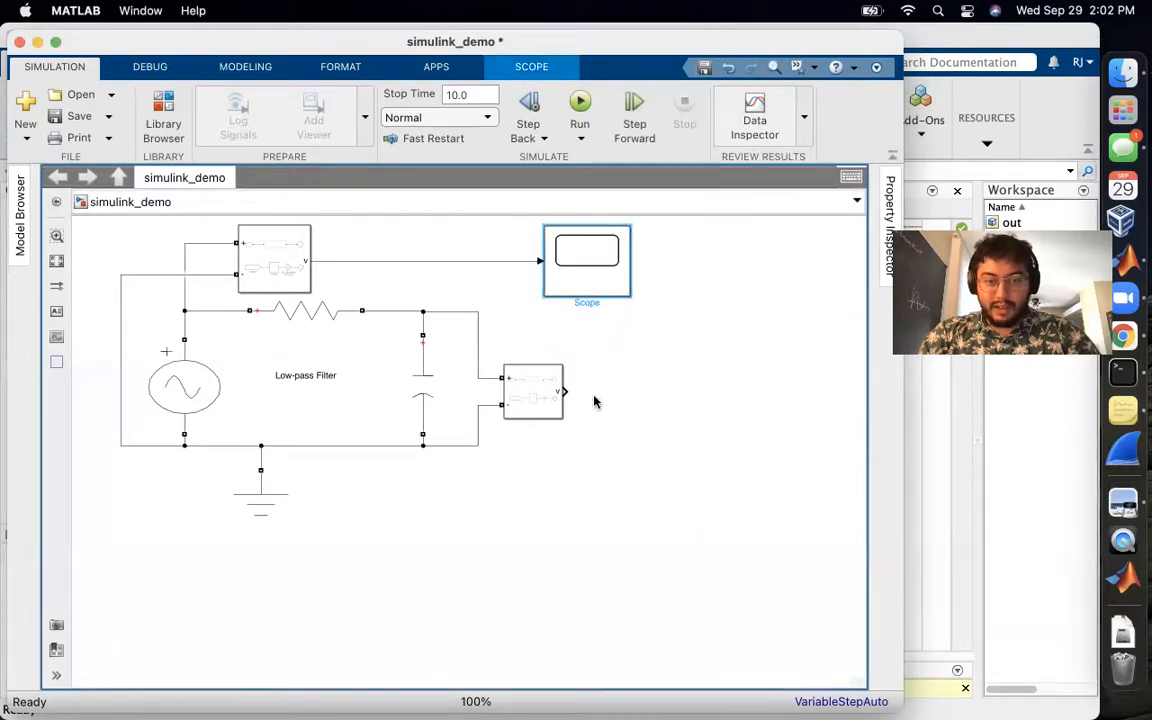
drag(565, 391, 650, 284)
click(557, 278)
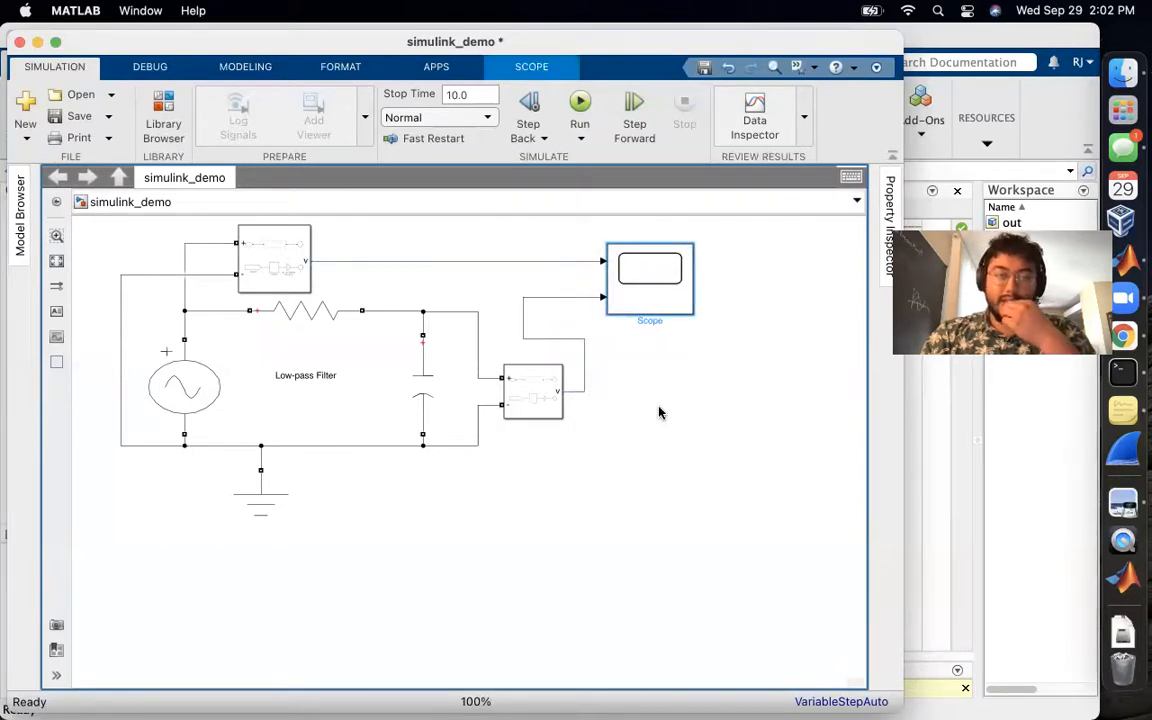
Check the AC source's frequency, set the simulation stop time to 1/100, and run the simulation
click(463, 94)
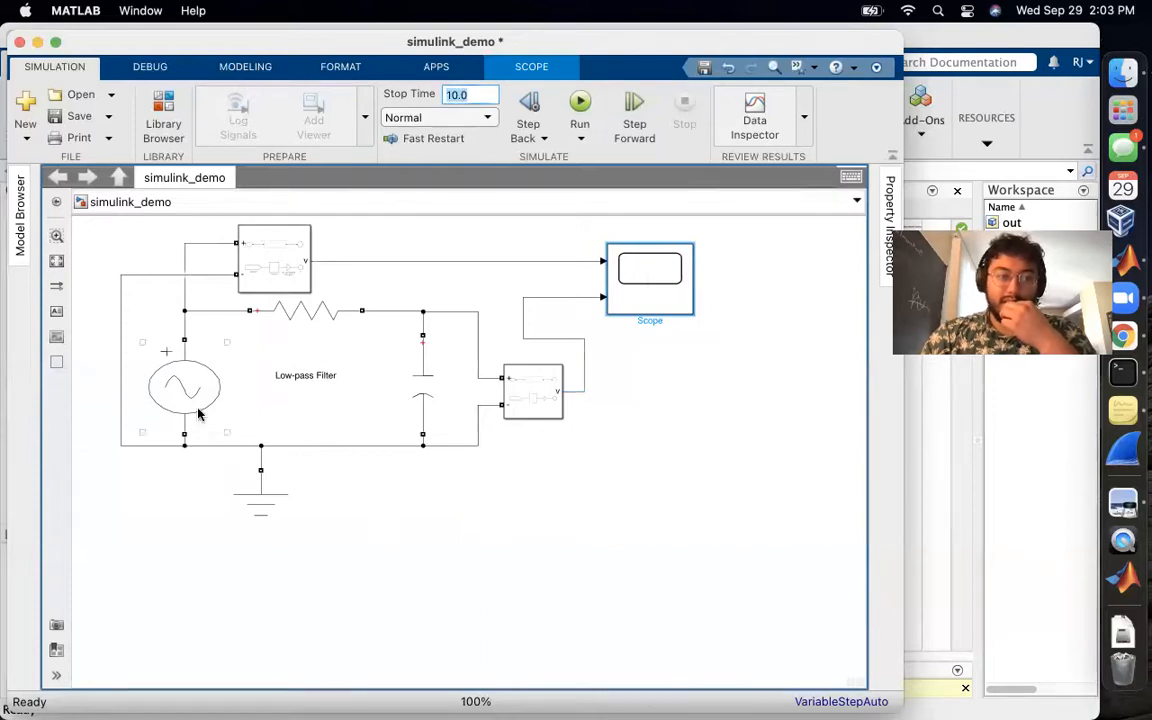
double_click(201, 403)
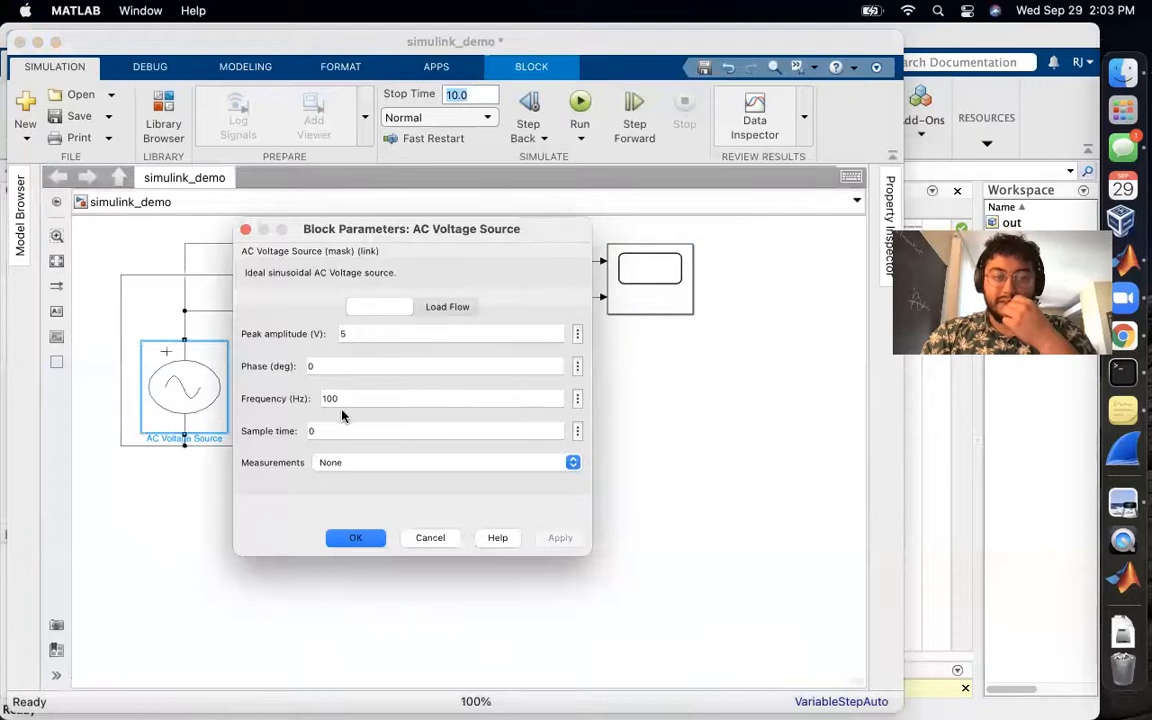
click(245, 229)
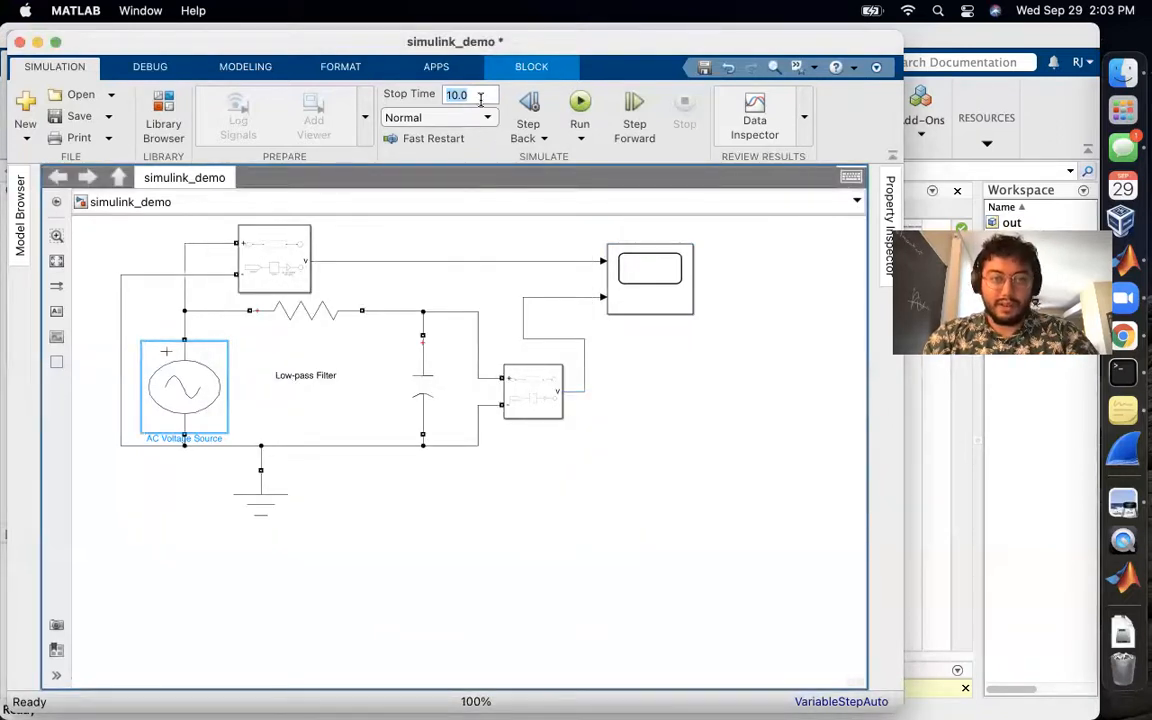
text(1/)
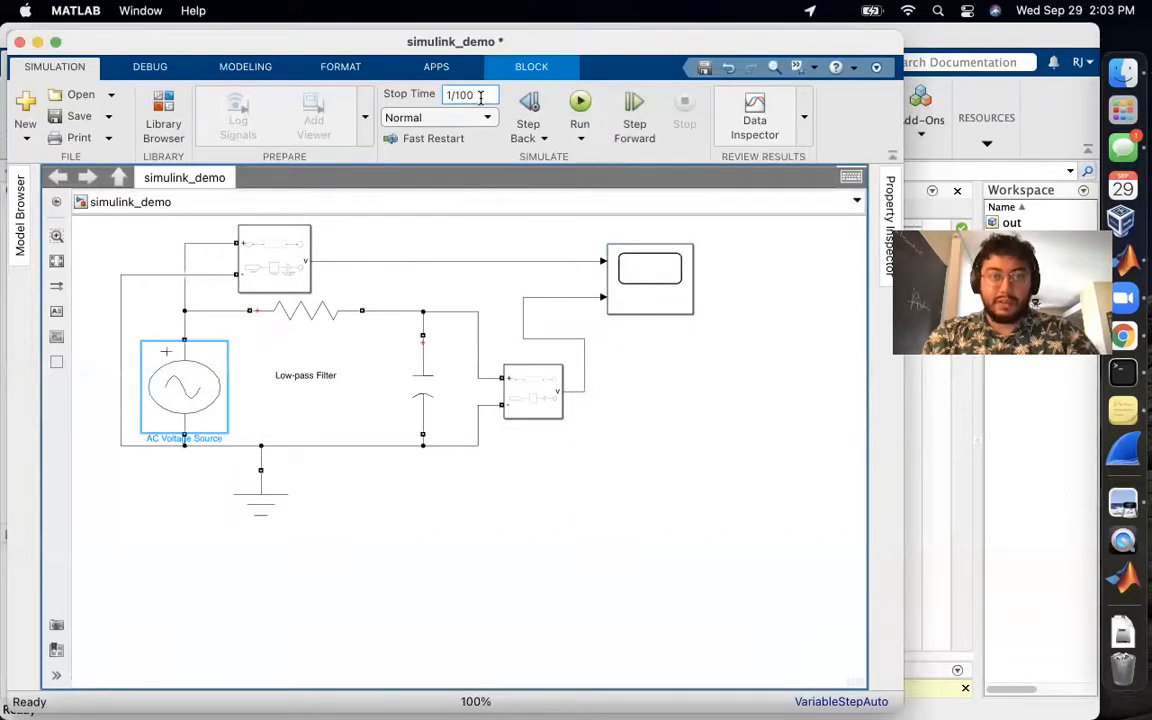
click(582, 103)
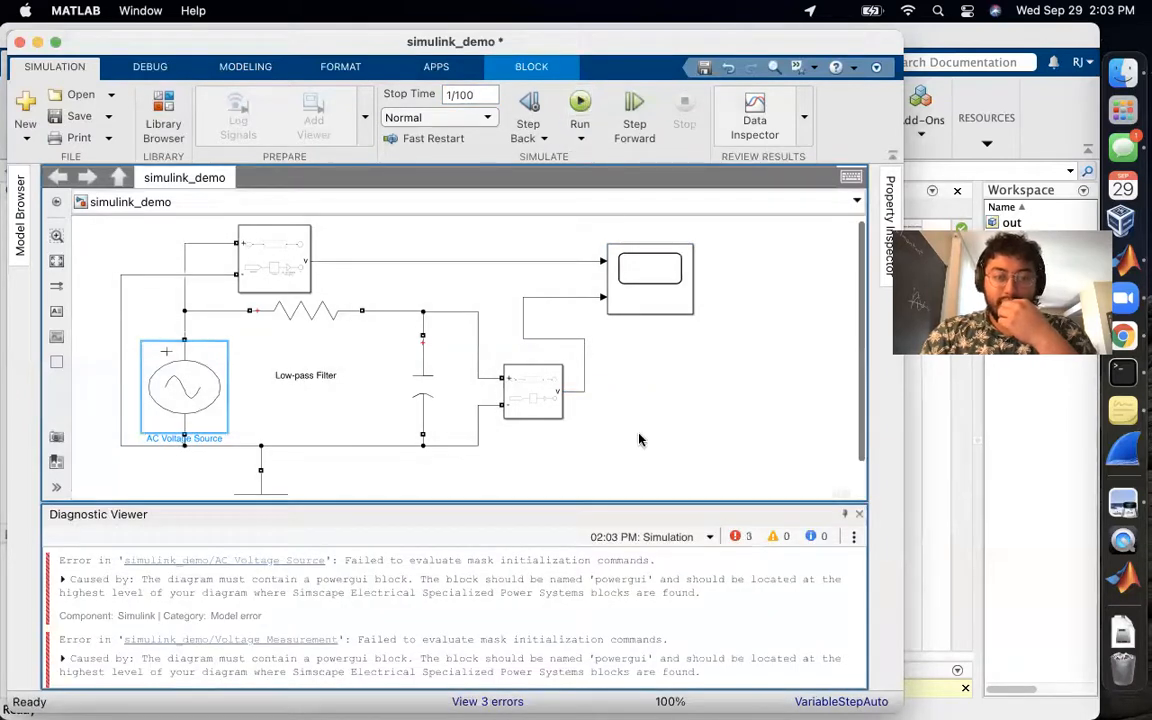
Insert a powergui block and place it below the Scope
double_click(576, 387)
text(po)
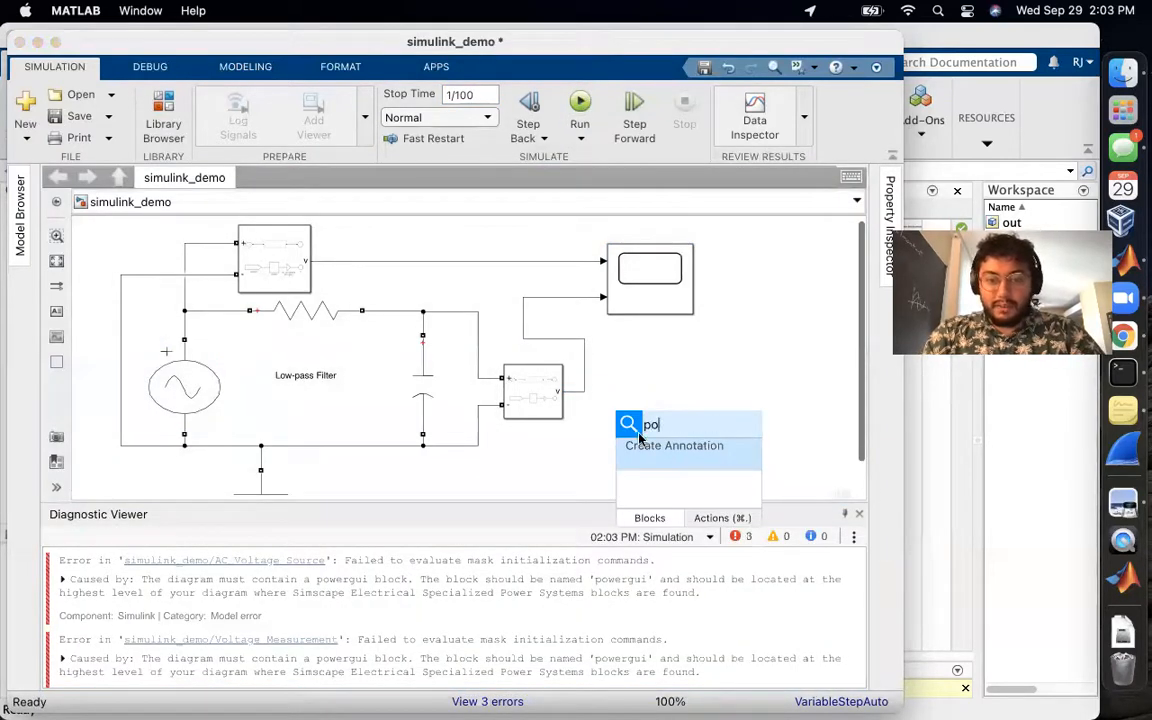
text(wergui)
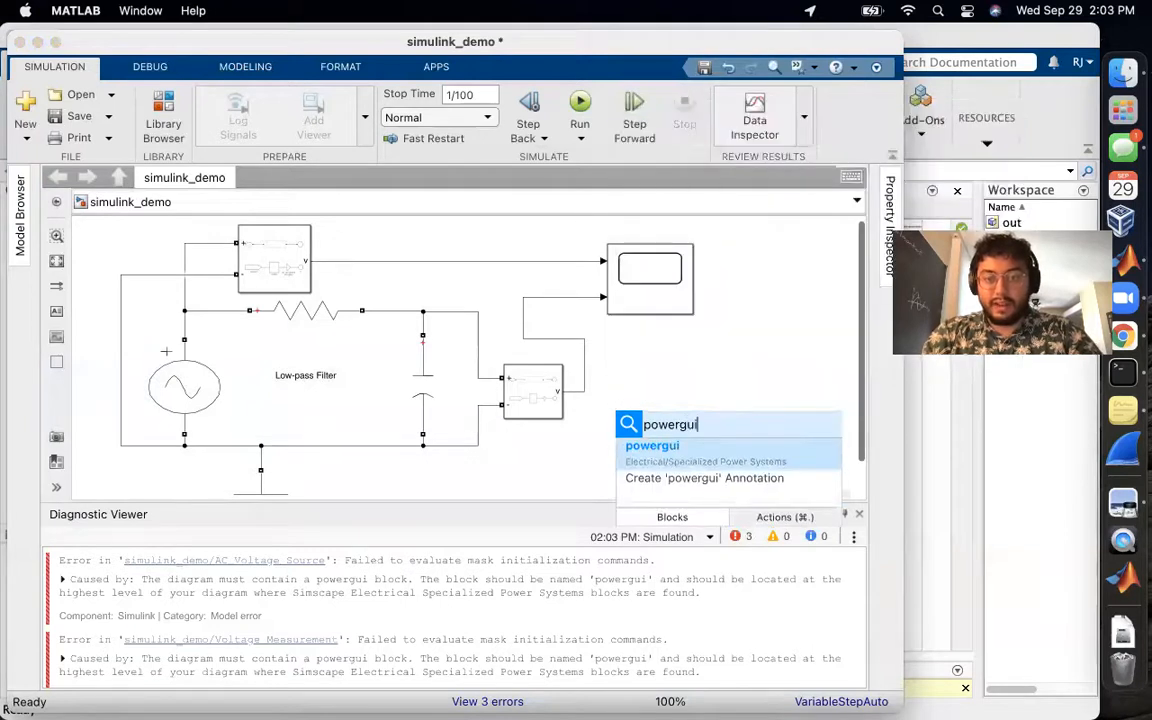
key(Return)
drag(644, 443, 653, 371)
Run the simulation again and open the Scope to view the input and output waveforms
click(655, 295)
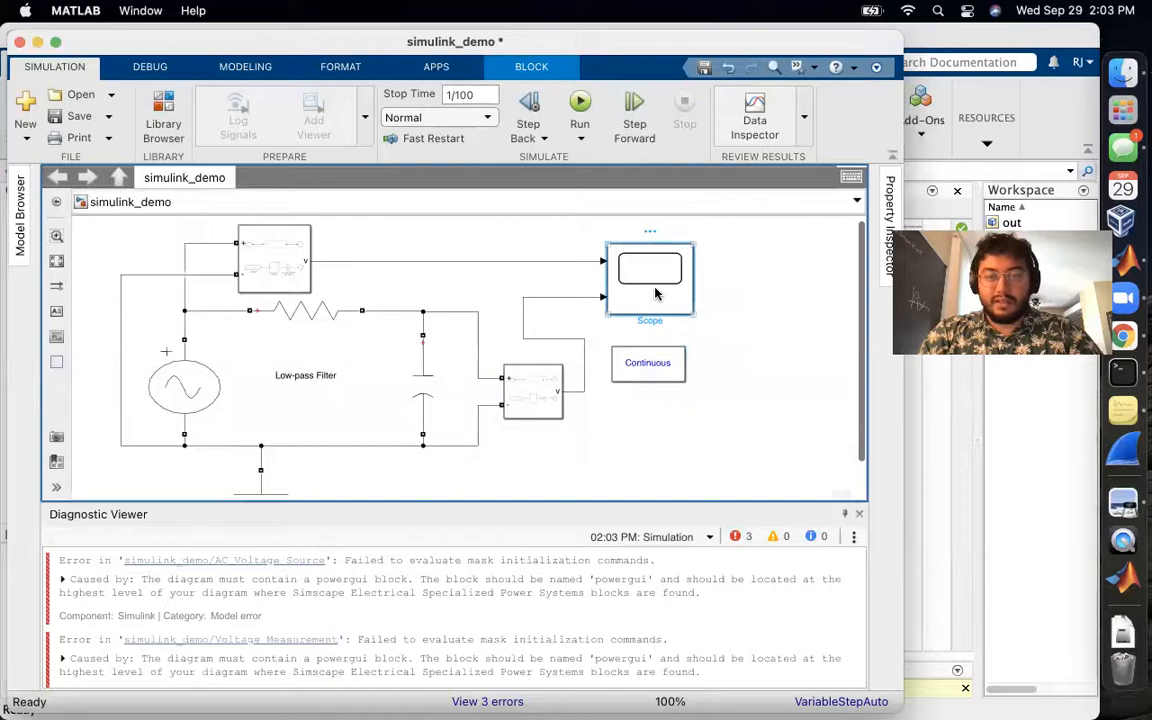
double_click(655, 293)
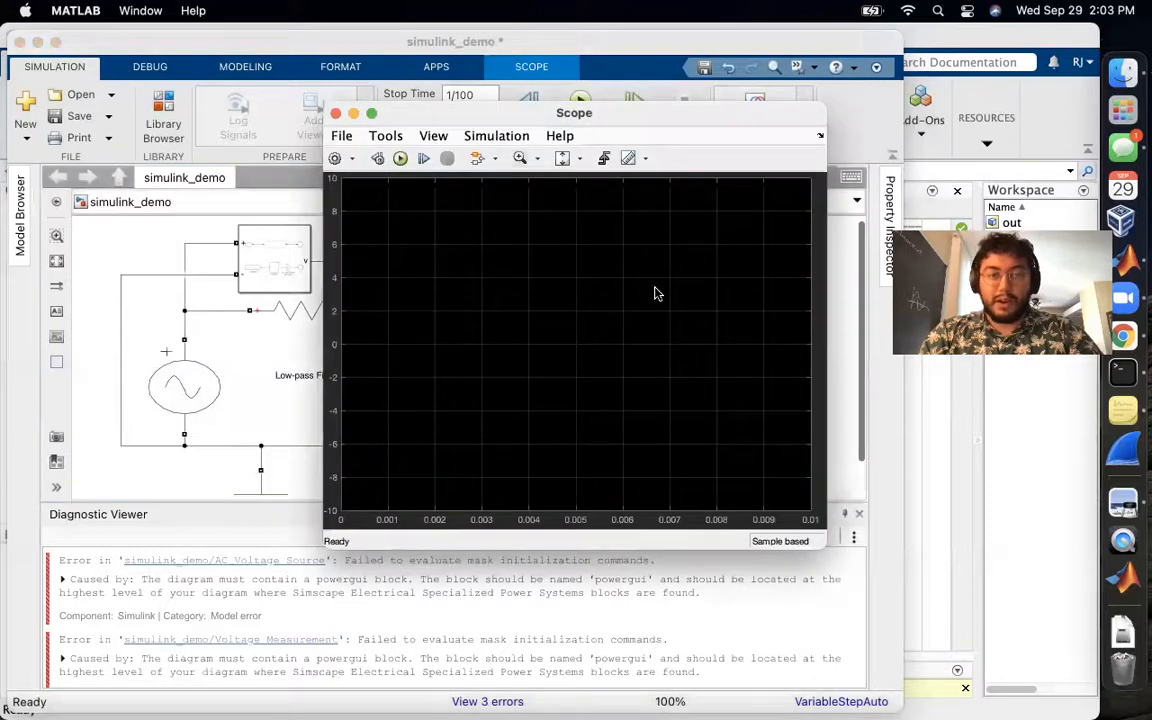
click(337, 113)
click(579, 105)
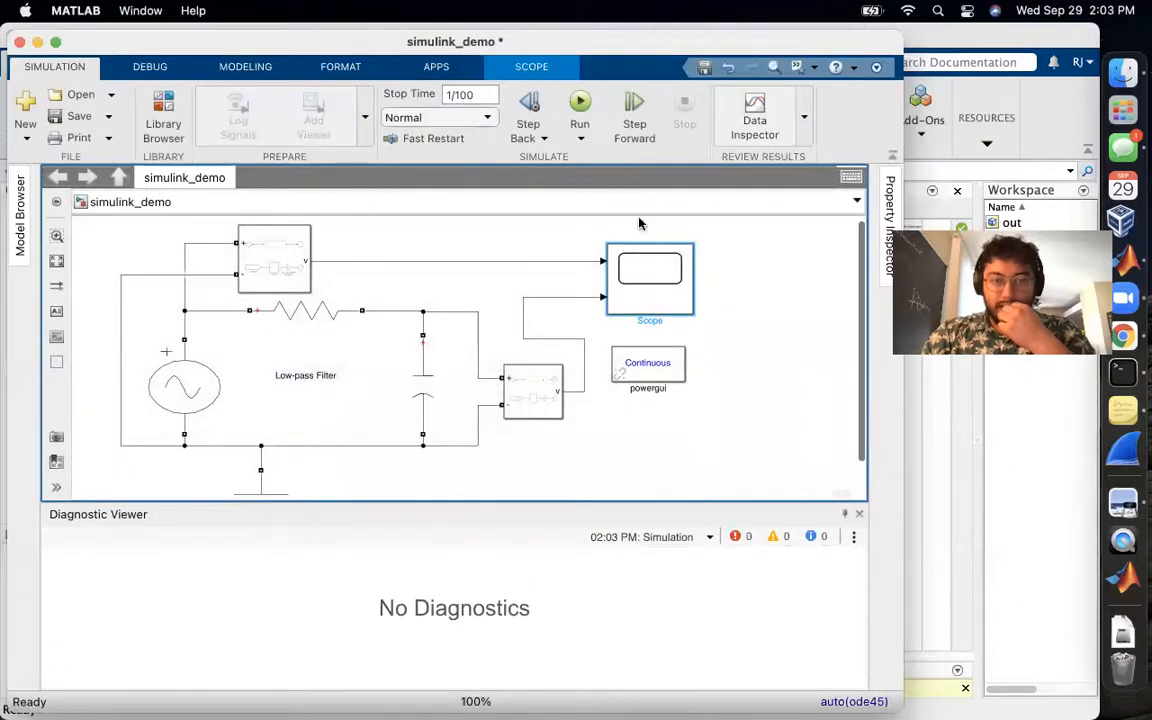
double_click(651, 273)
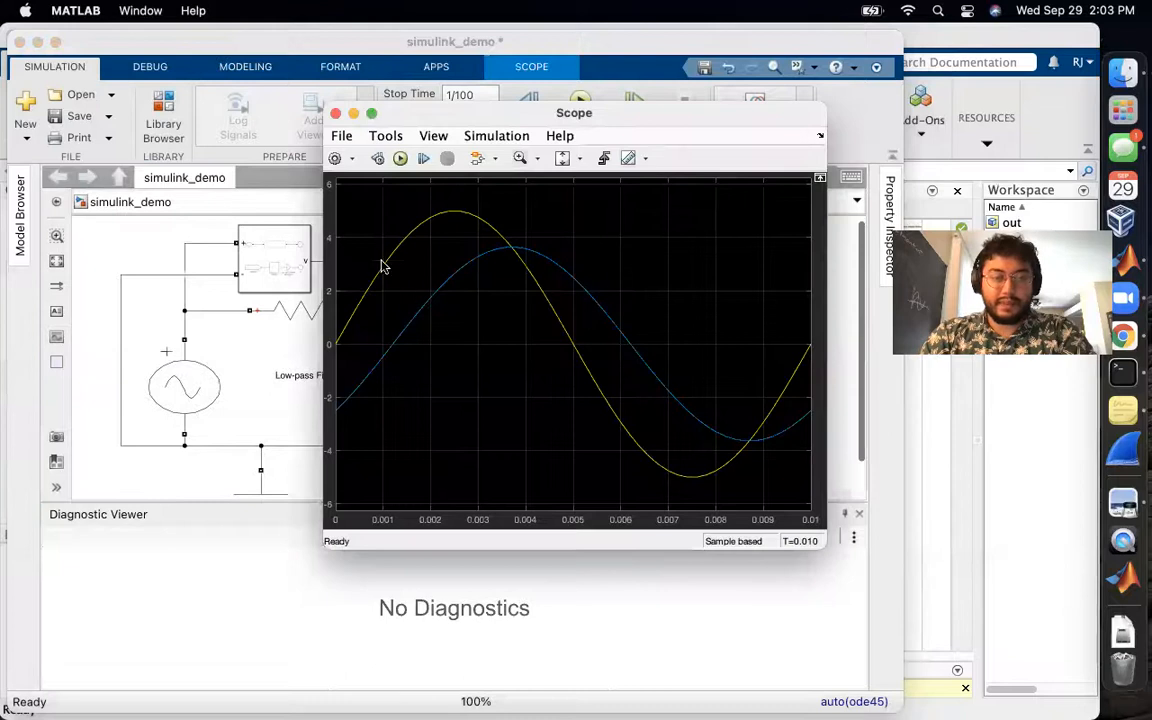
Measure the waveform peaks in the Scope with the Peak Finder, and close the Scope
drag(659, 121, 498, 121)
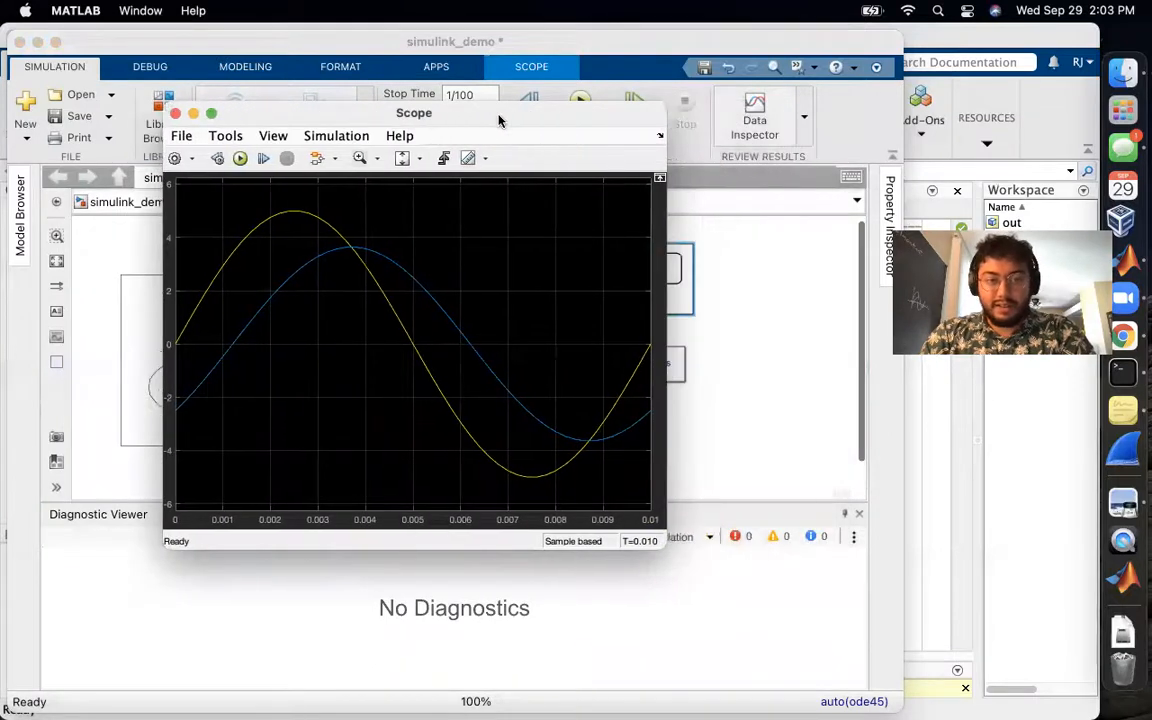
click(225, 136)
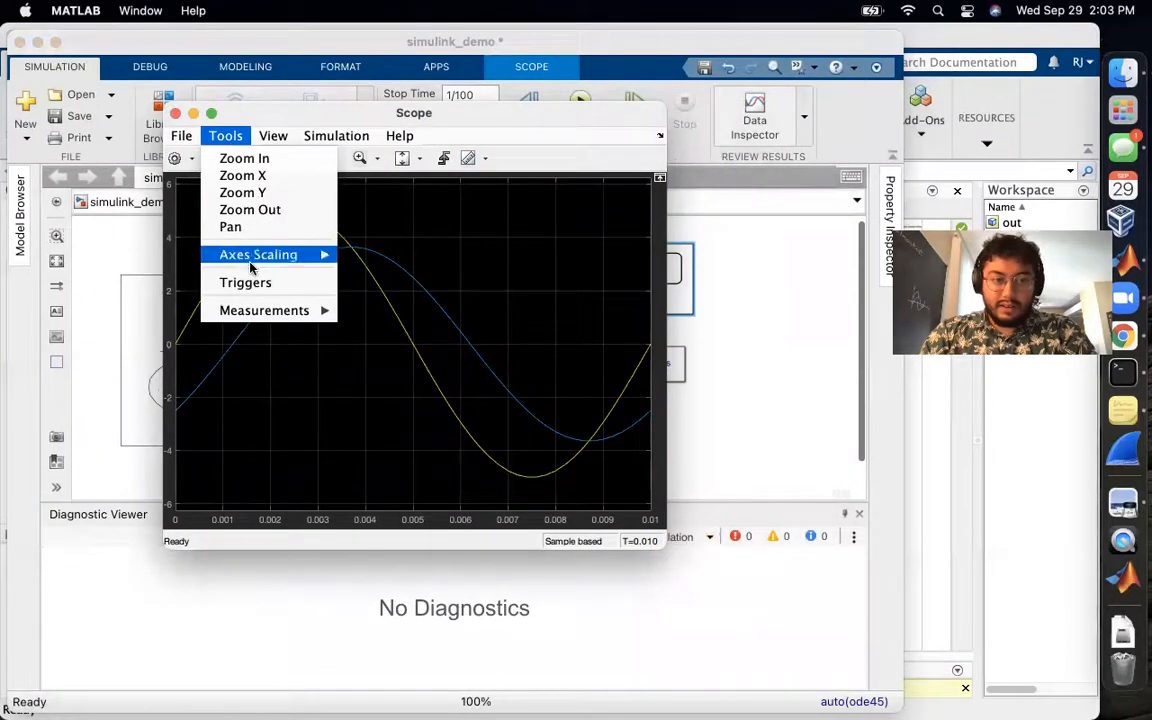
mouse_move(265, 311)
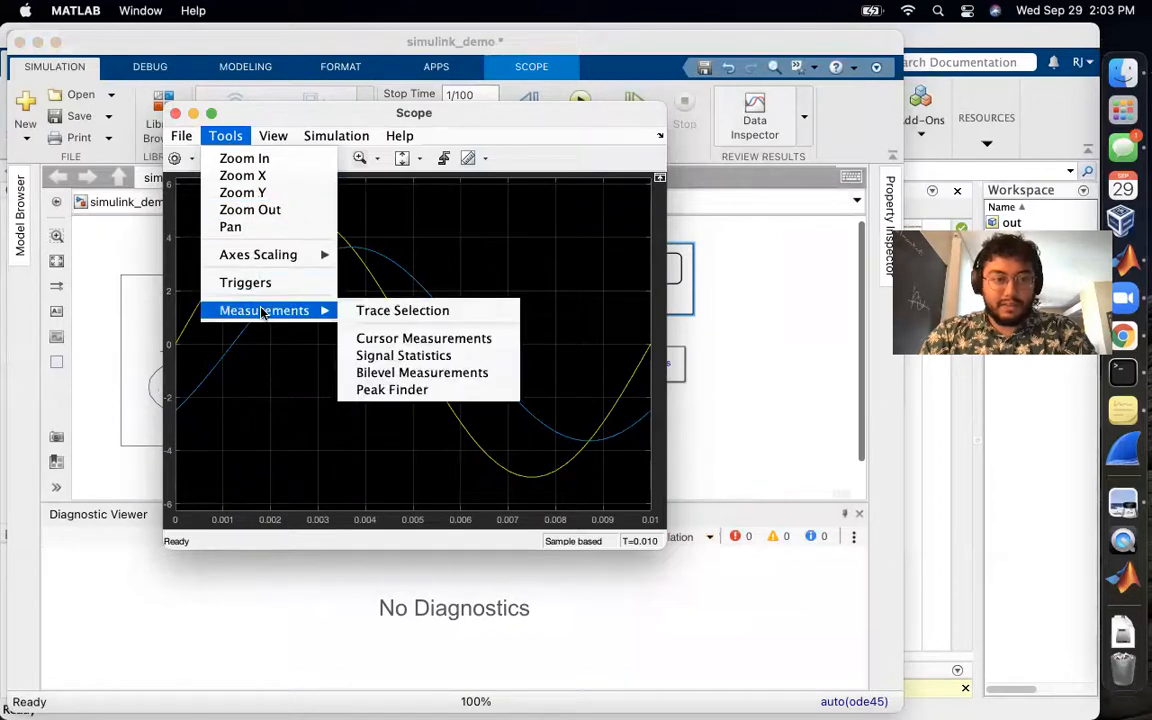
click(411, 389)
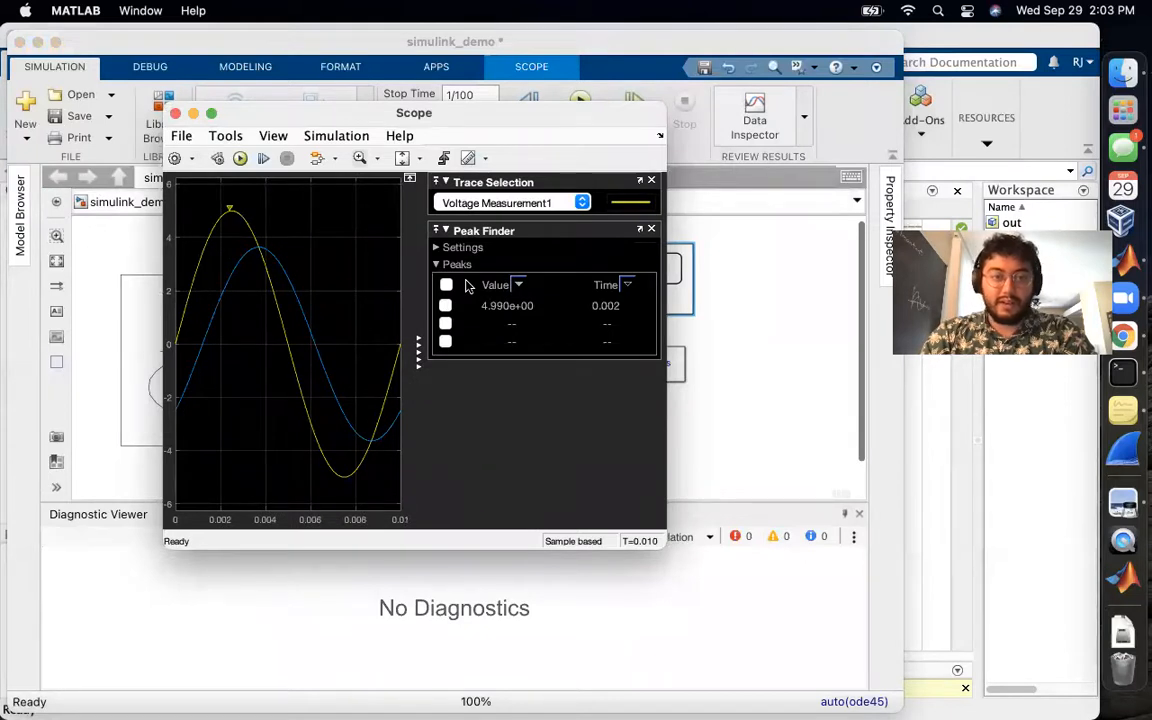
click(175, 114)
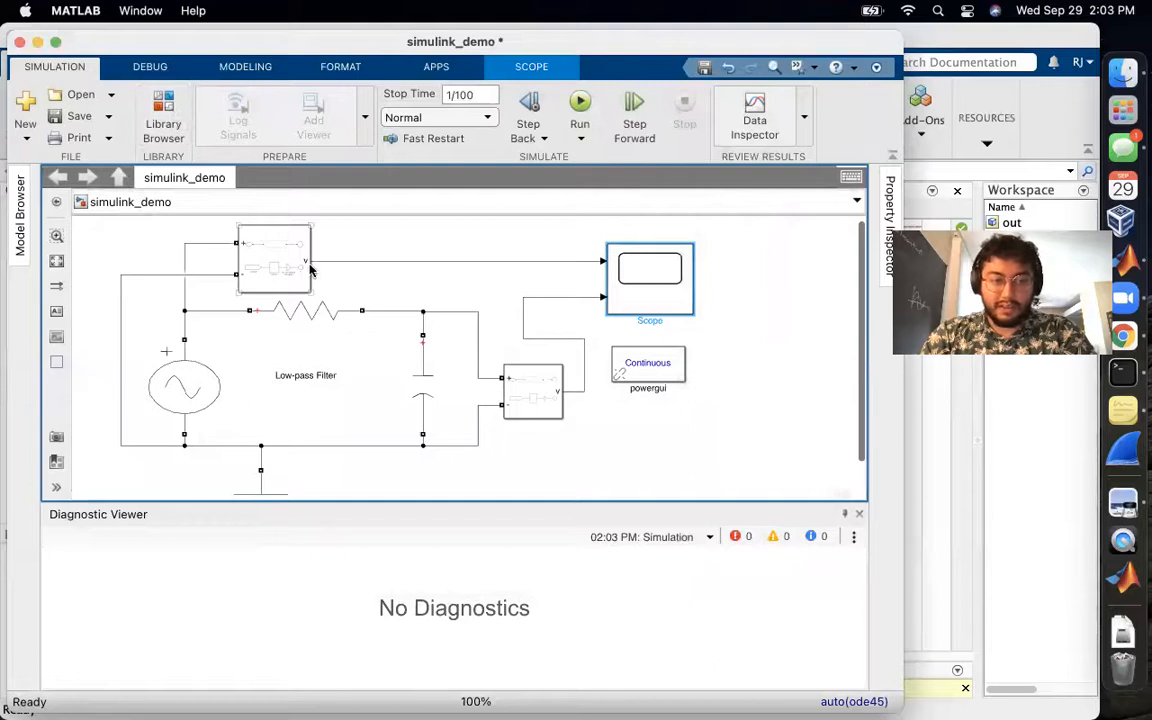
Move the source's Voltage Measurement block slightly higher and rename it Vin
drag(270, 267, 272, 257)
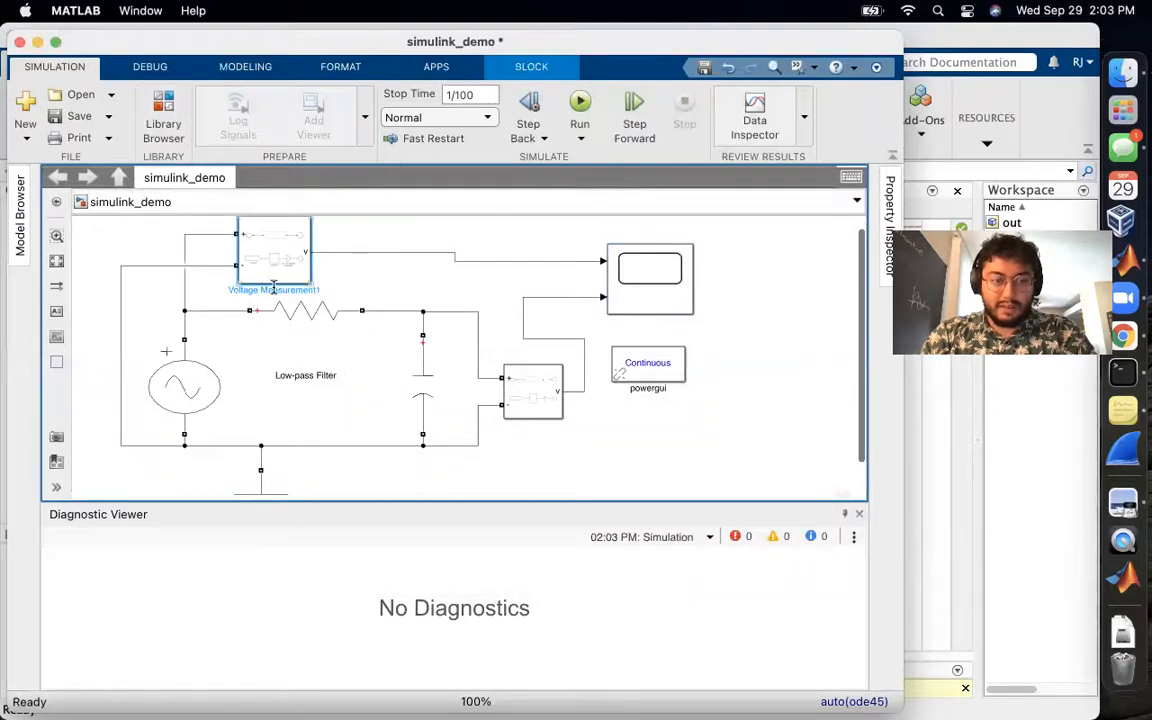
triple_click(274, 289)
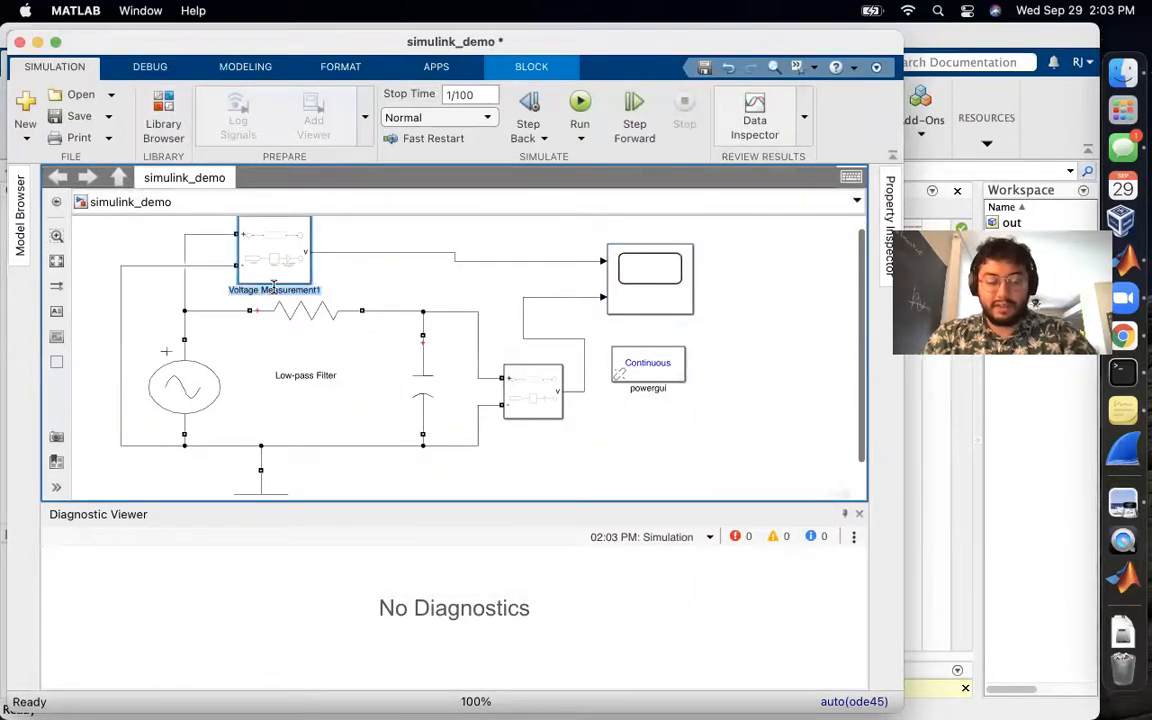
key(BackSpace)
text(Vin)
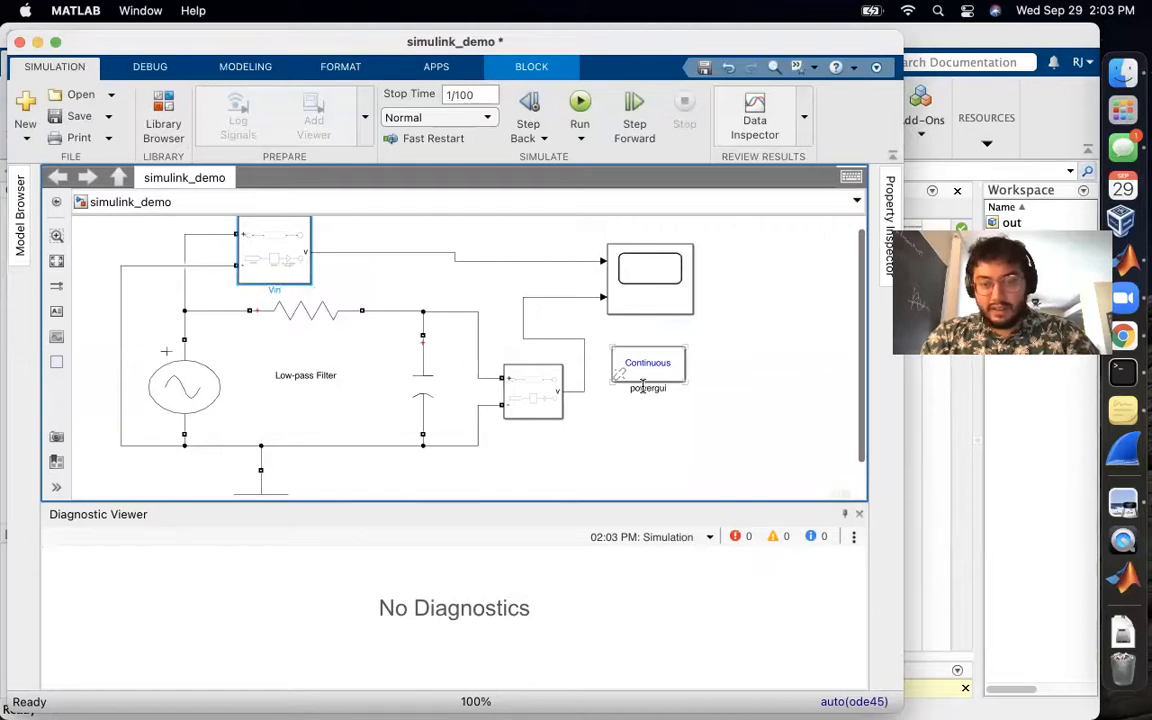
Rename the Voltage Measurement block across the capacitor as Vout
click(532, 410)
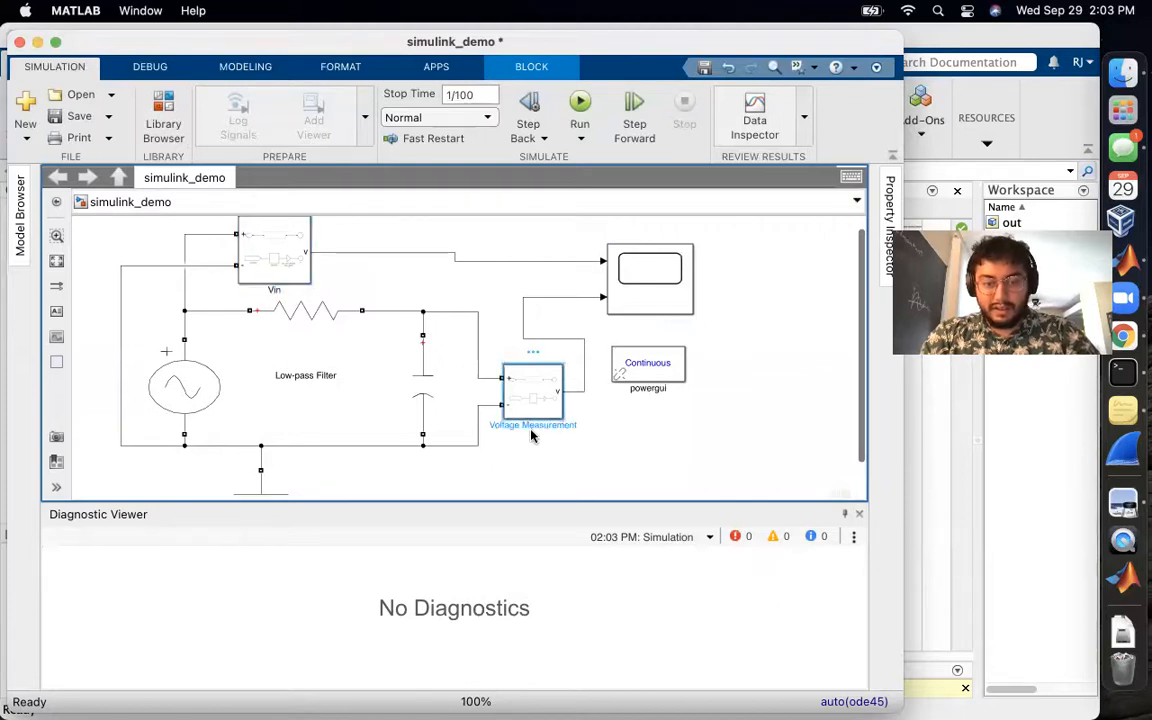
click(532, 434)
click(540, 415)
click(540, 424)
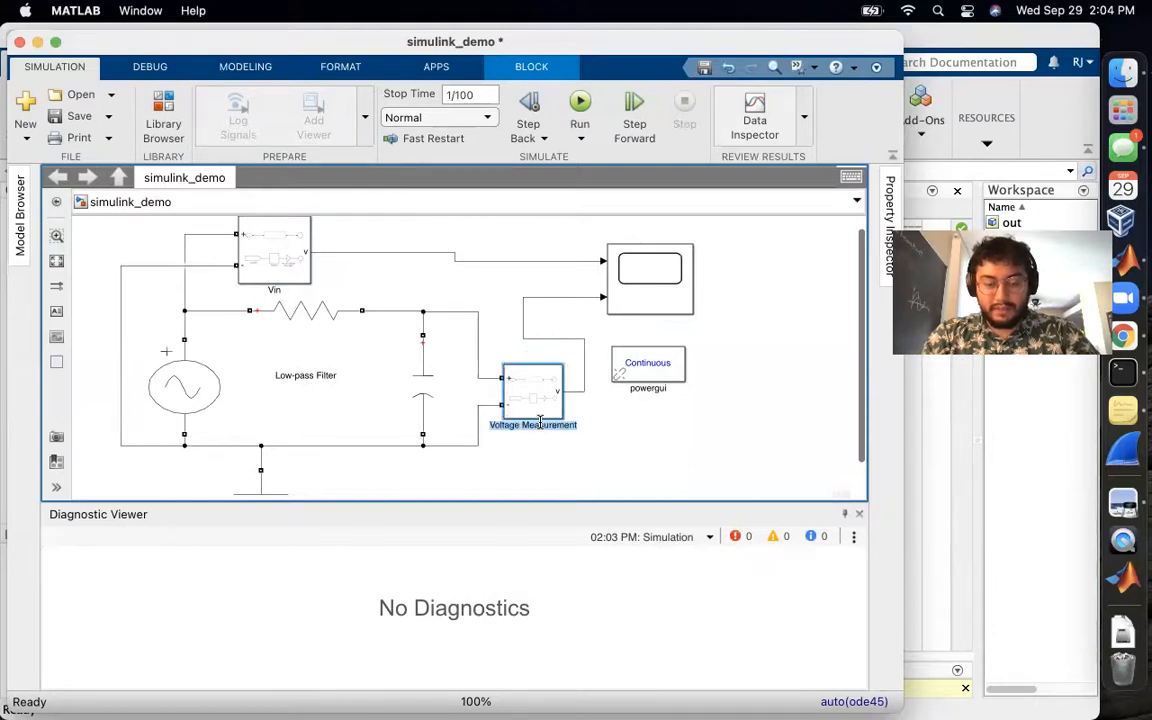
text(Vout)
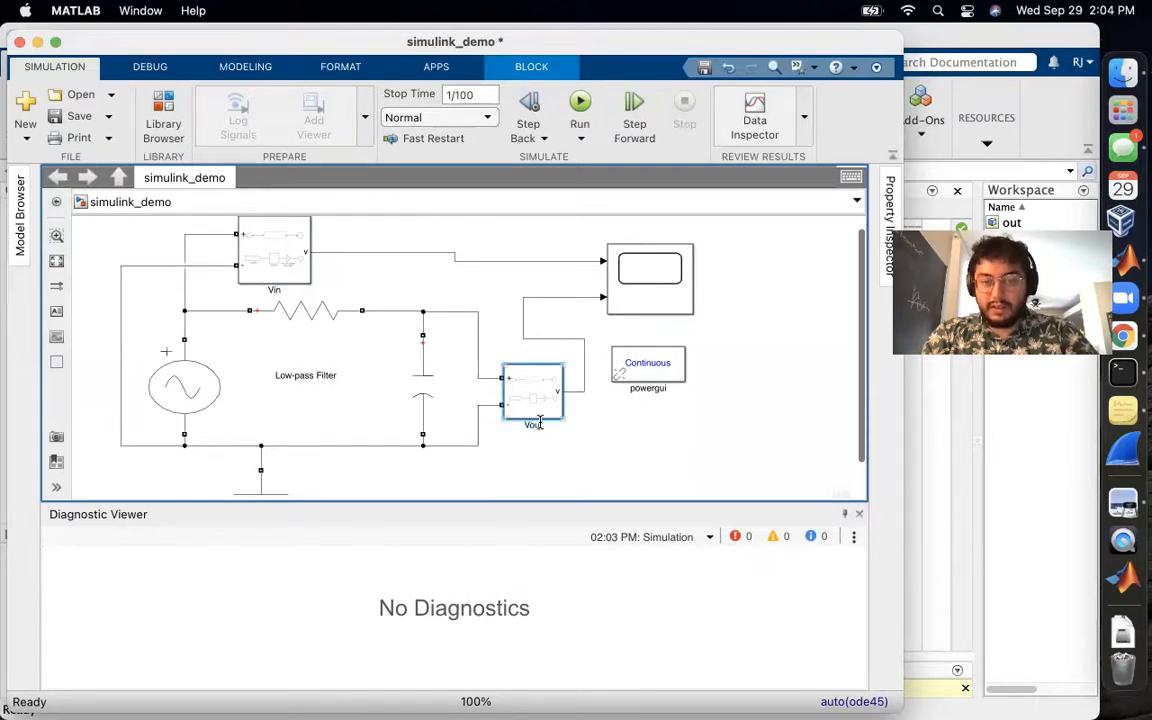
Run the simulation with the renamed measurement blocks and reopen the Scope
click(579, 104)
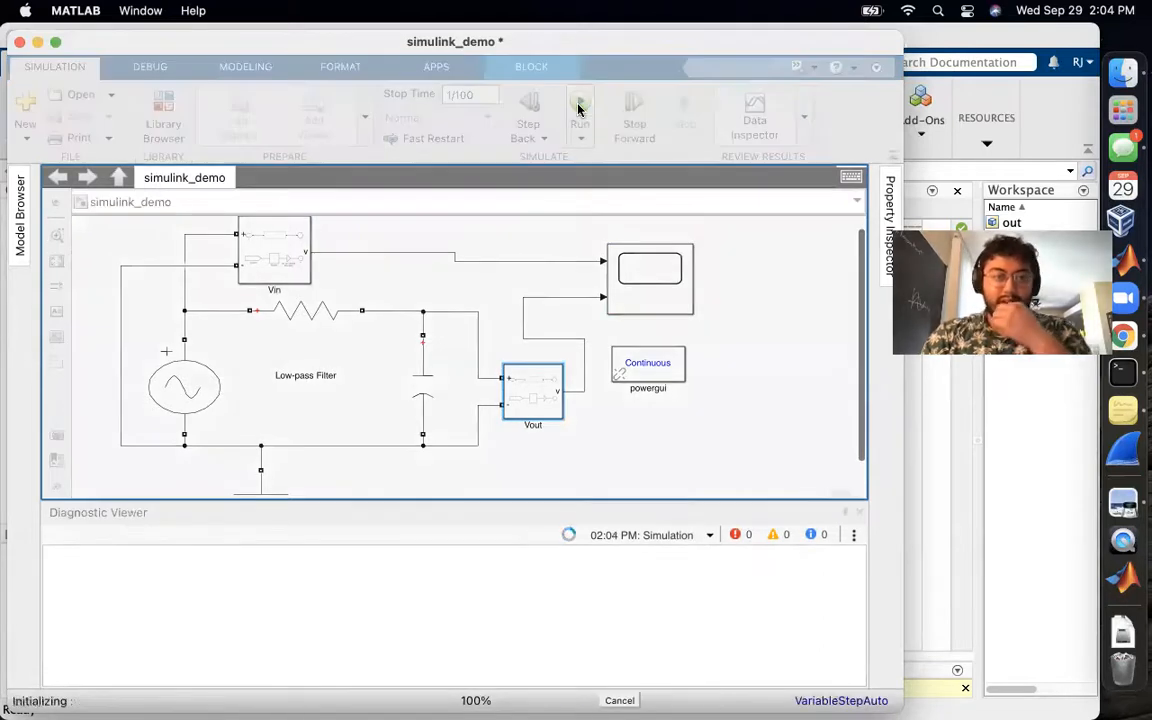
key(ctrl+Up)
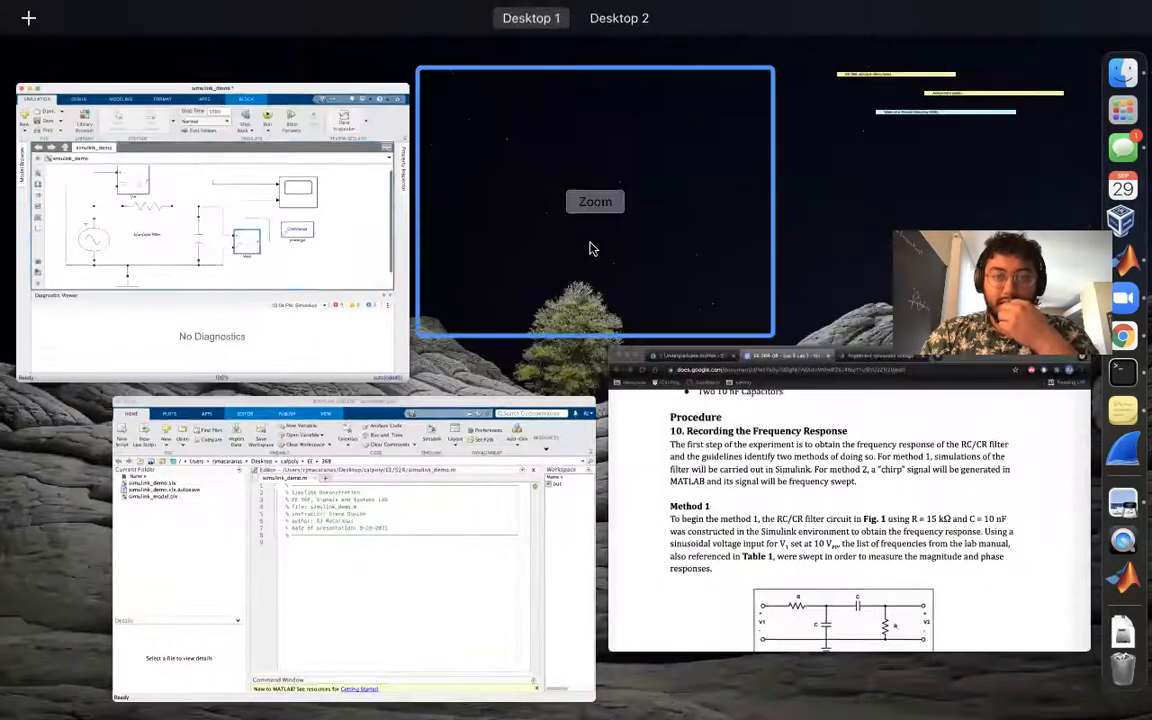
click(244, 237)
double_click(635, 290)
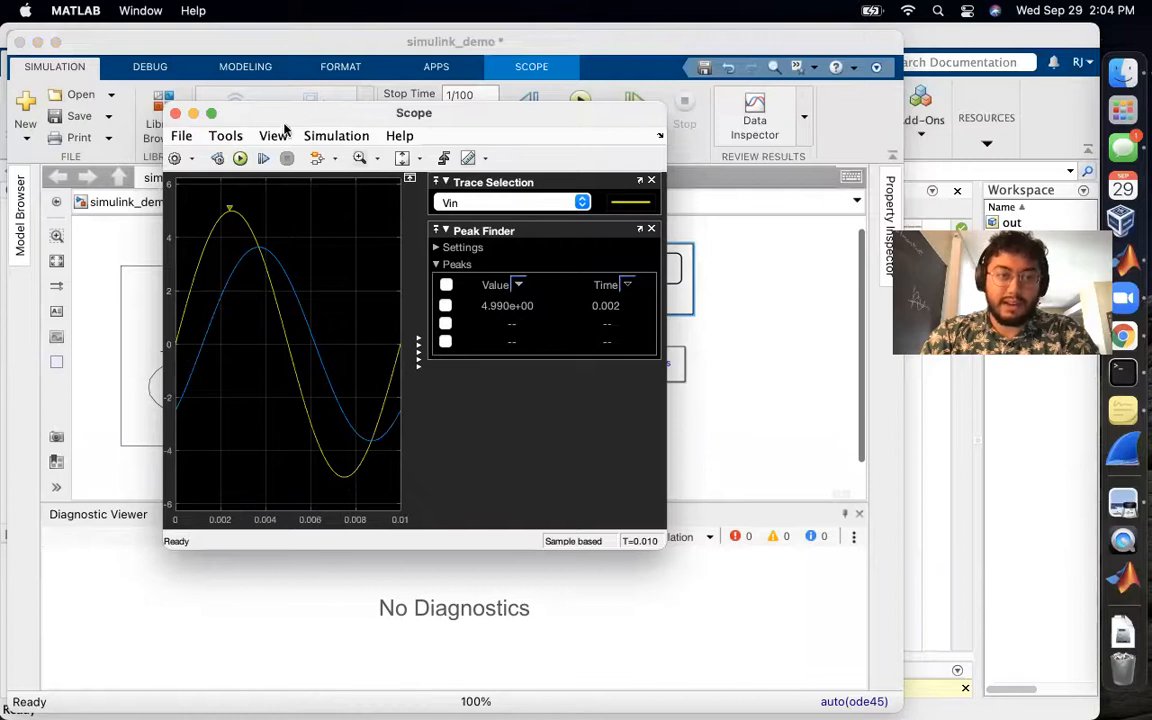
Switch the Scope's measured trace from Vin to Vout to read the output signal's peak in the Peak Finder
click(228, 136)
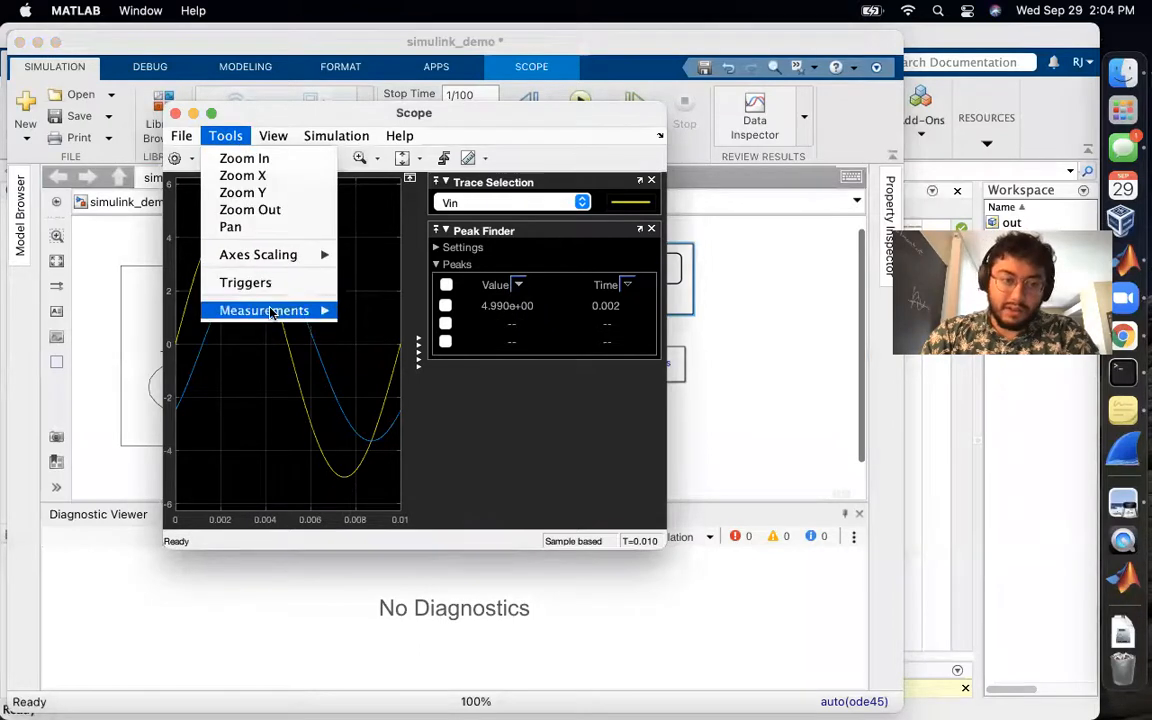
mouse_move(300, 310)
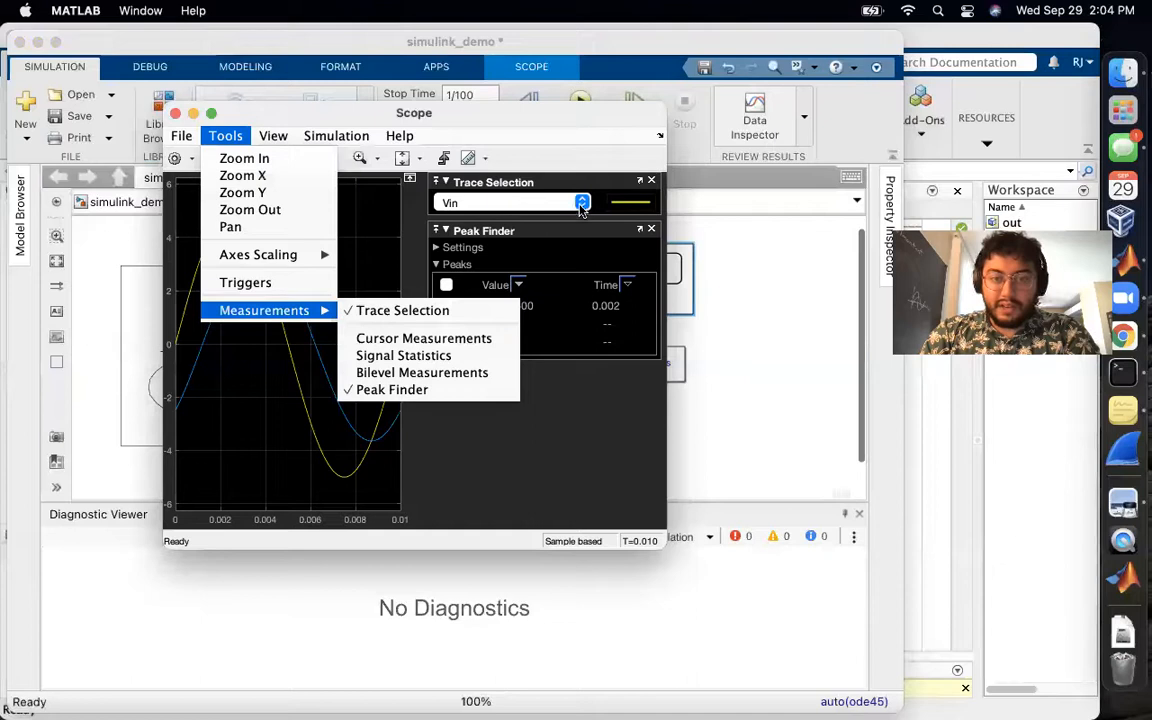
click(550, 203)
click(560, 222)
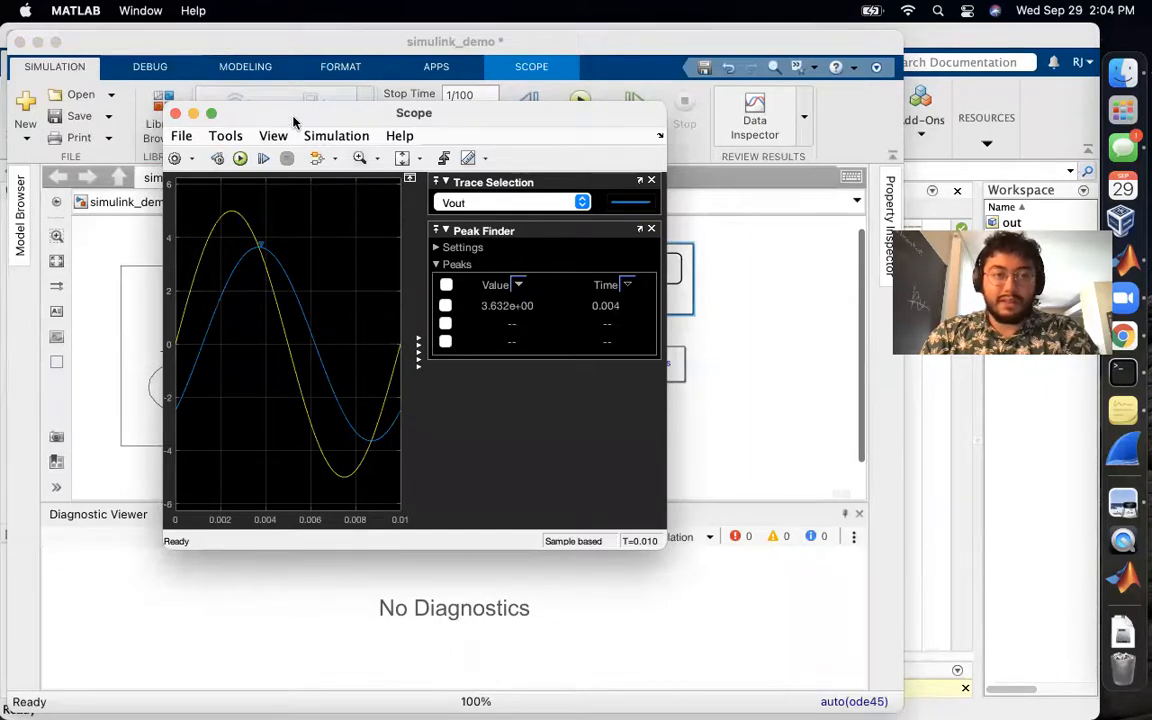
Enable Cursor Measurements in the Scope and widen its window to enlarge the plot
drag(294, 121, 327, 144)
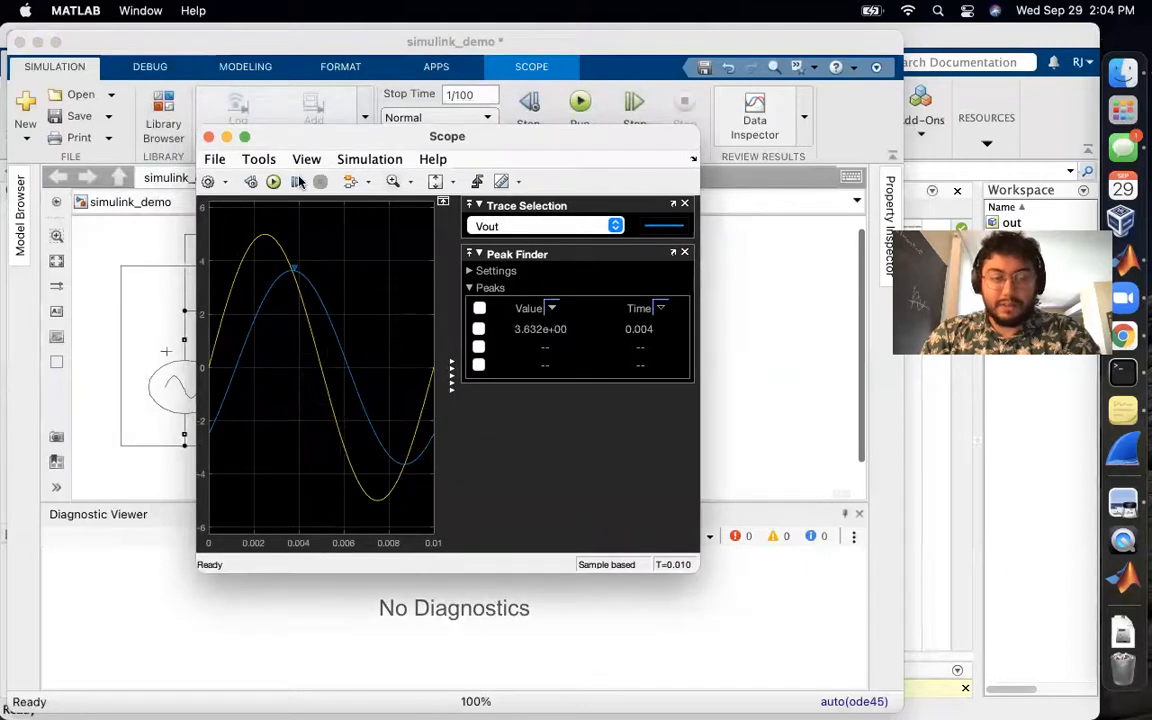
click(238, 158)
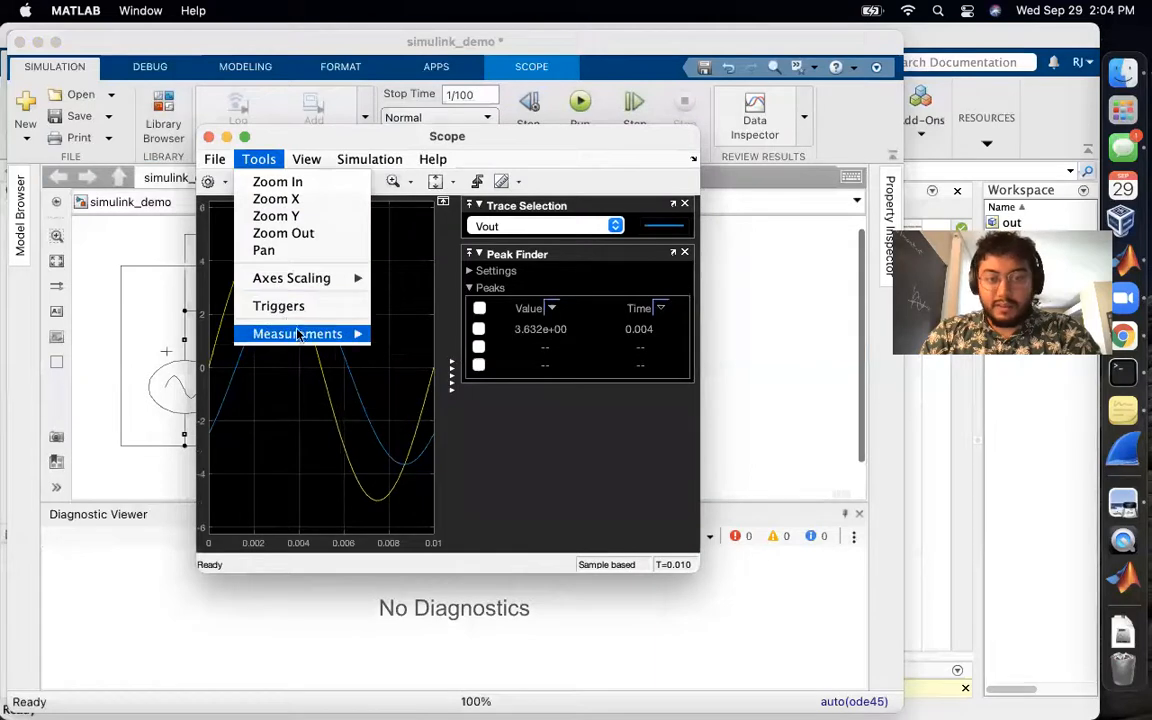
mouse_move(310, 334)
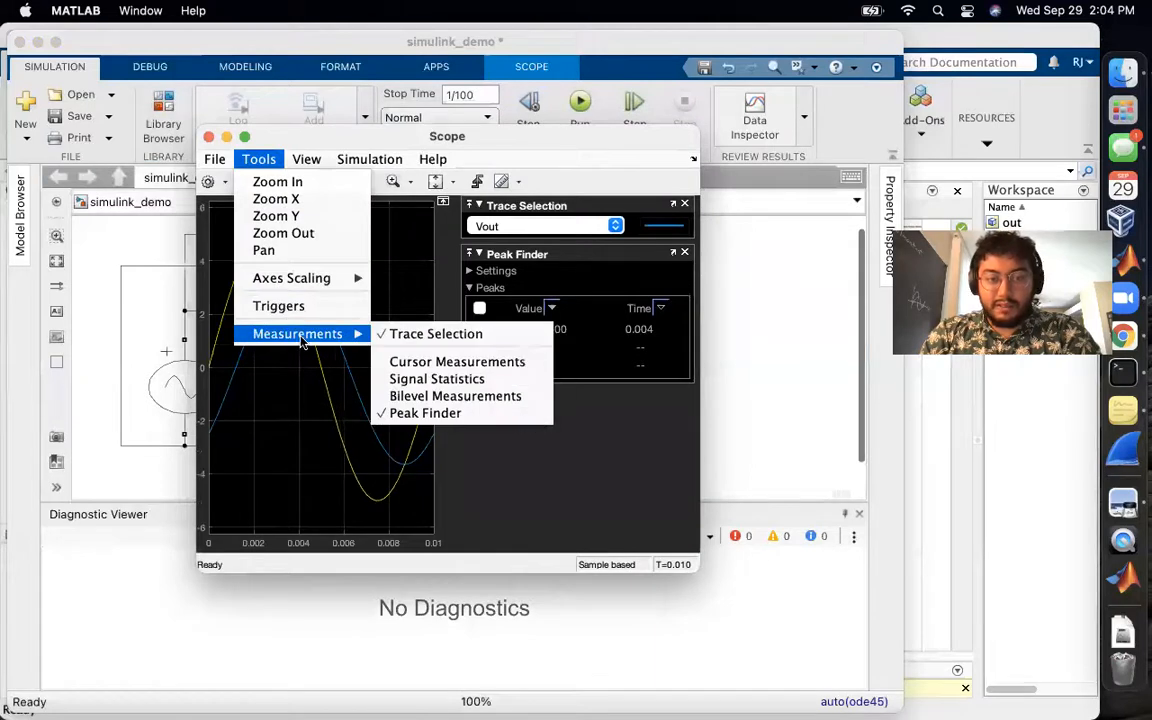
click(423, 360)
drag(697, 568, 918, 578)
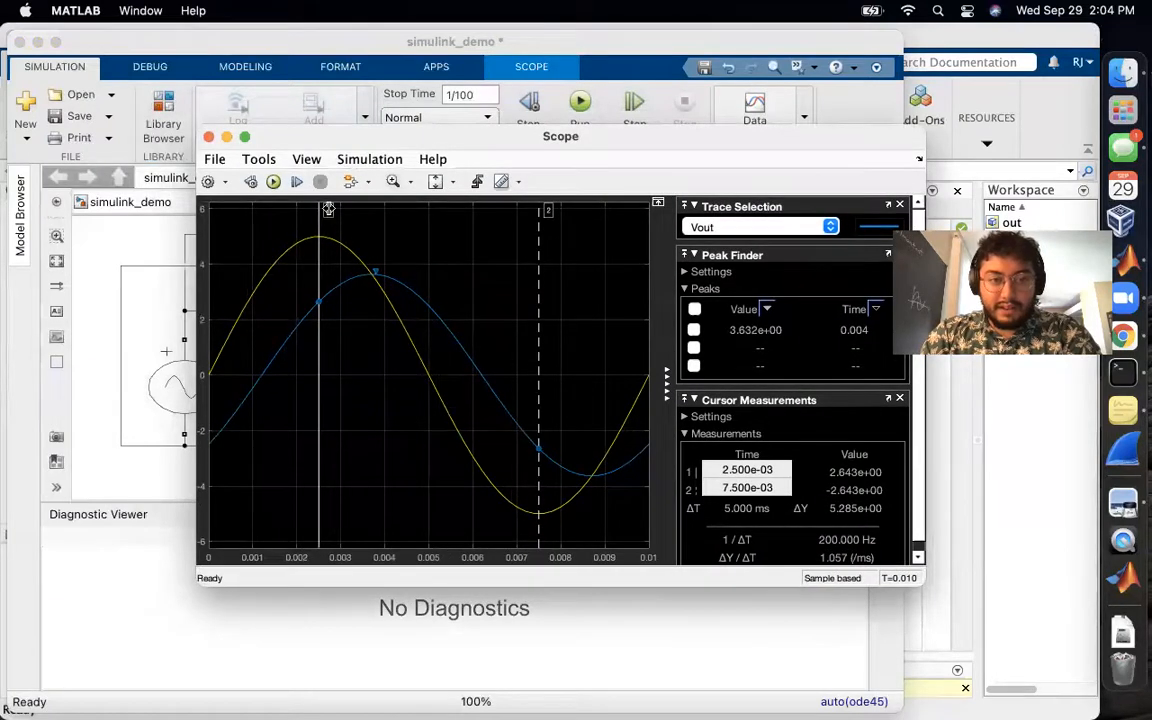
Measure the delay between peaks by placing cursor 1 on the Vin peak at about 2.47 ms and cursor 2 on the Vout peak at about 3.76 ms
drag(327, 208, 316, 208)
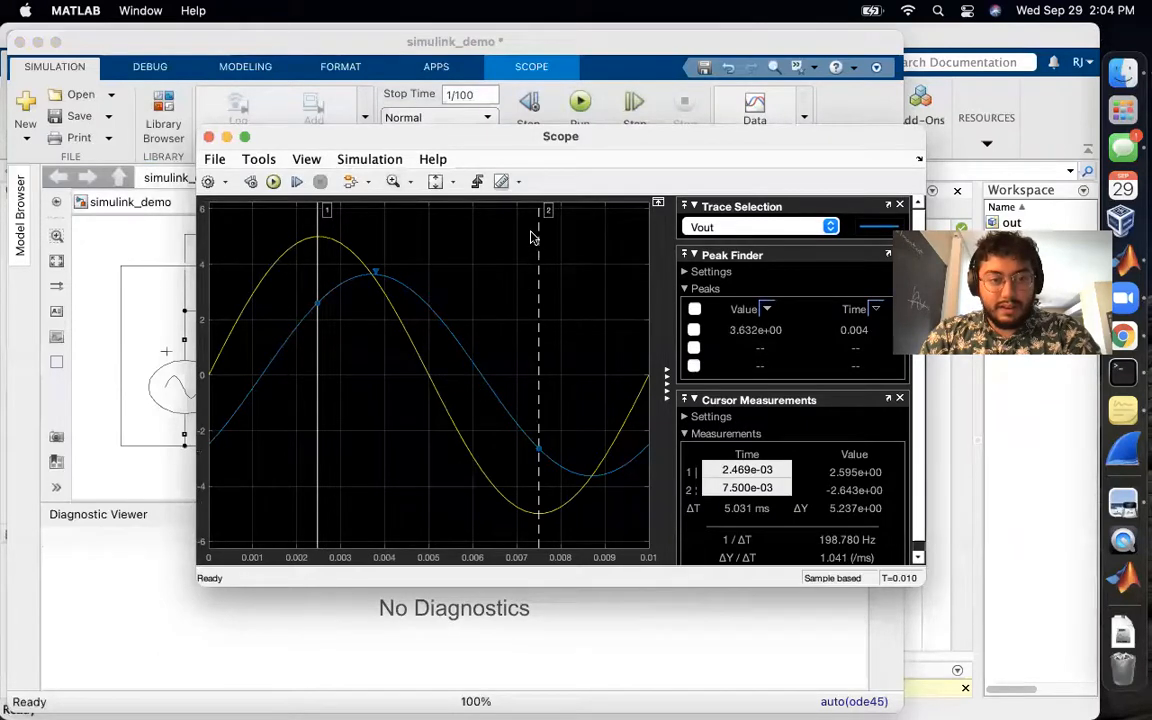
drag(544, 211, 375, 228)
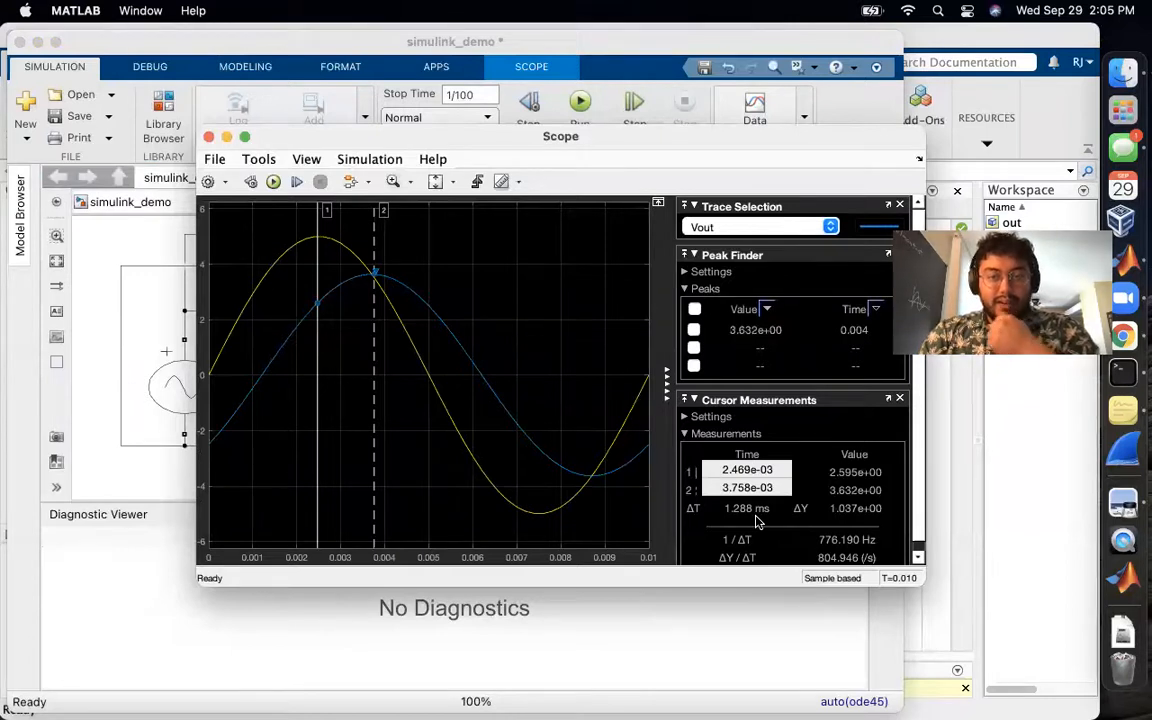
drag(675, 145, 551, 126)
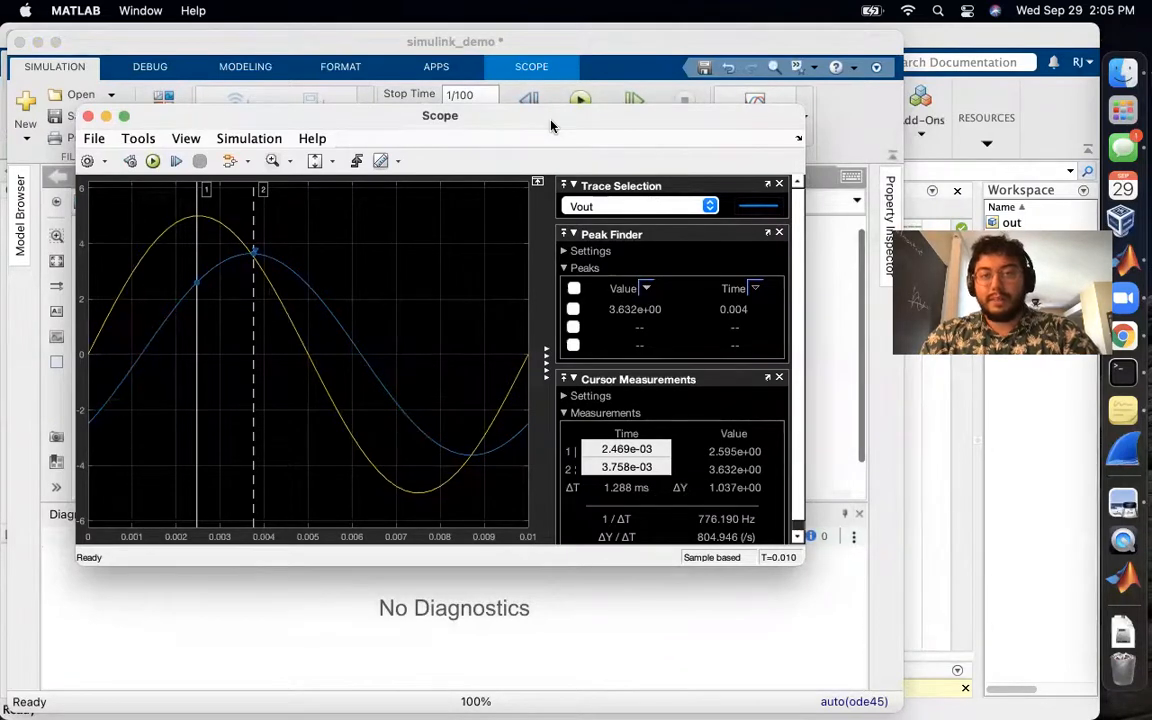
drag(551, 126, 603, 192)
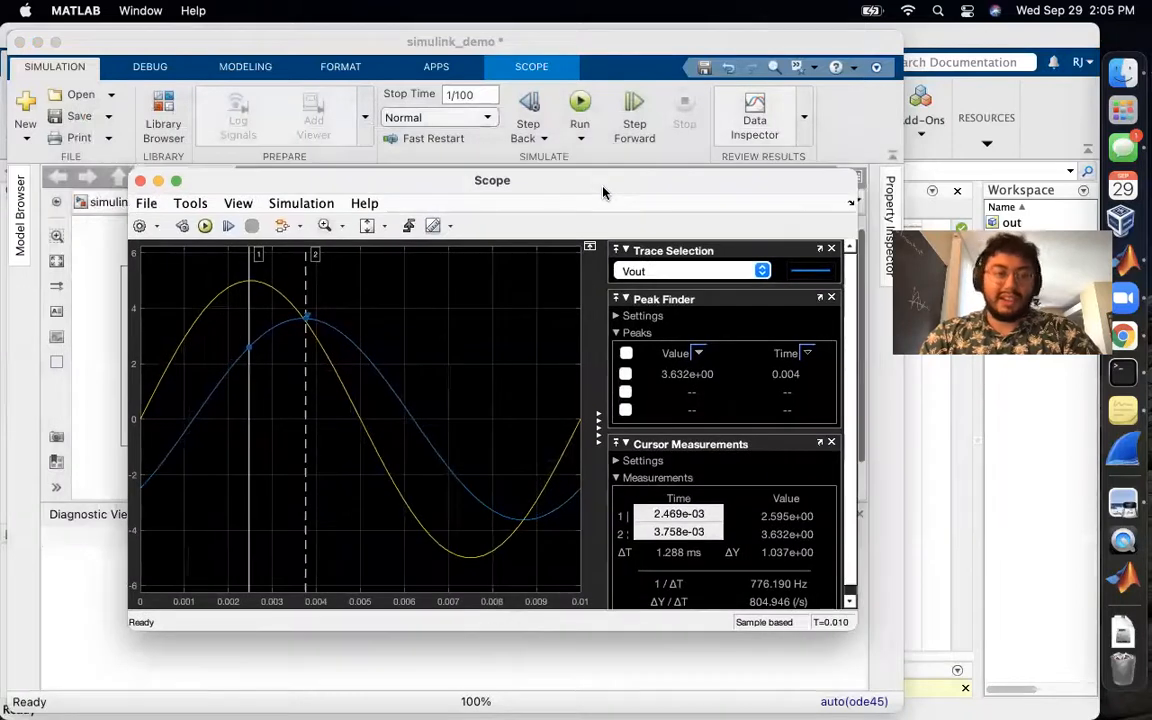